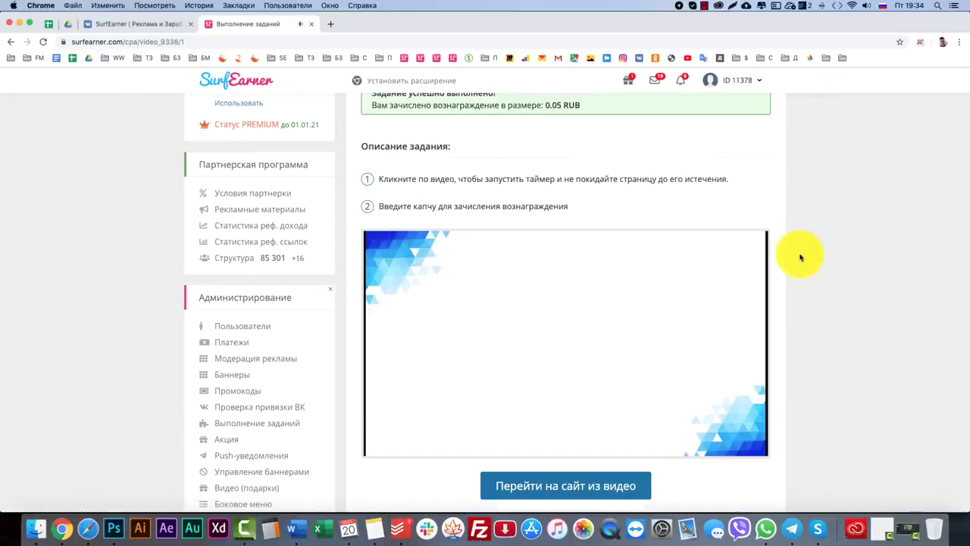
# - Visit the website linked from the SurfEarner video
pyautogui.scroll(-1, 799, 258)
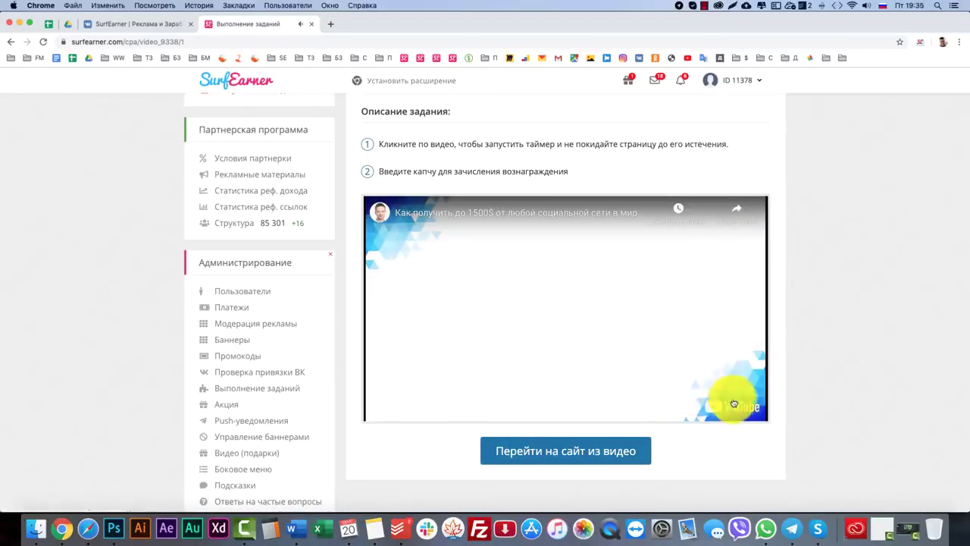
pyautogui.click(555, 455)
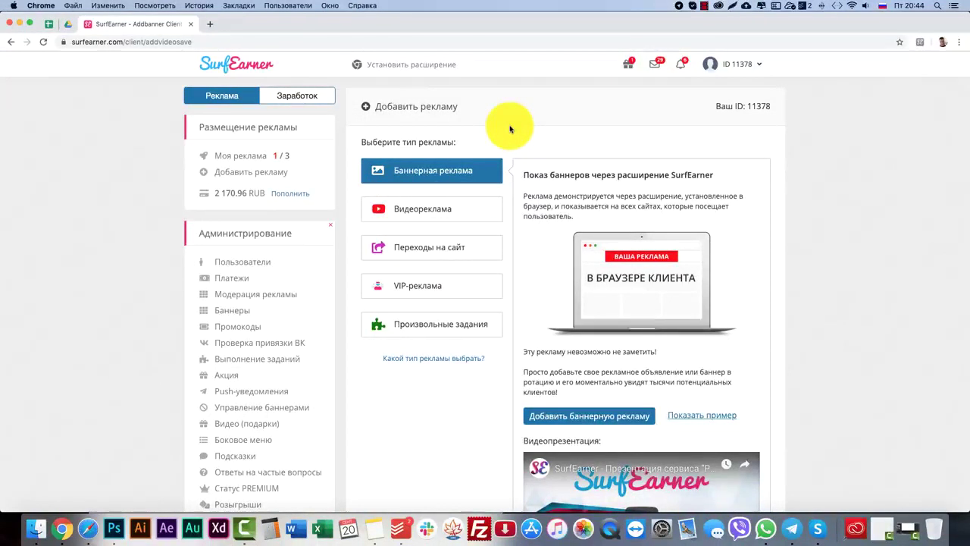
# - Choose Видеореклама as the ad type and mark it as not adult content
pyautogui.click(483, 209)
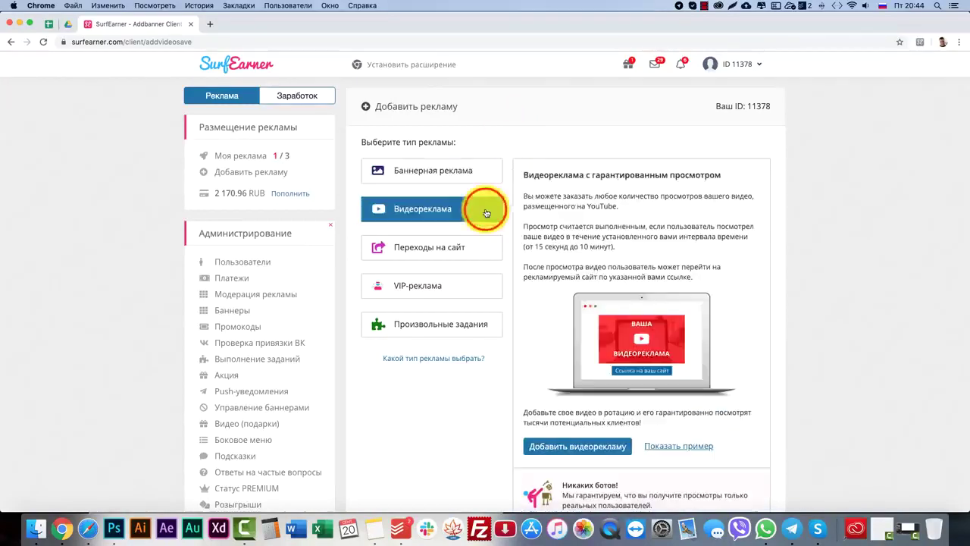
pyautogui.scroll(-6, 487, 213)
pyautogui.scroll(-4, 486, 213)
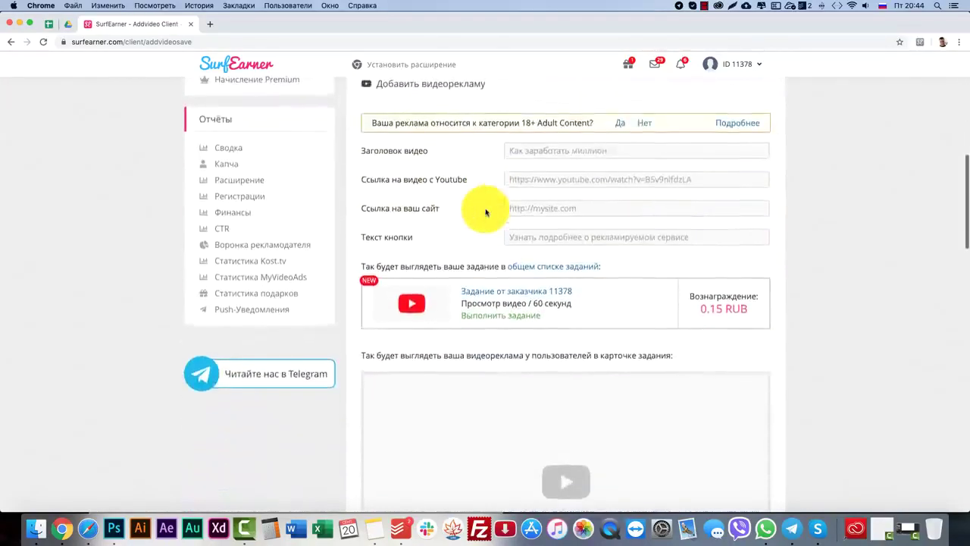
pyautogui.click(642, 123)
# - Title the ad 'Доставляйте рекламу прямо в браузеры клиентов!', add the YouTube link, site link and button text, then save
pyautogui.click(536, 154)
pyautogui.write('Доставляйте рекламу прямо в браузеры клиентов!')
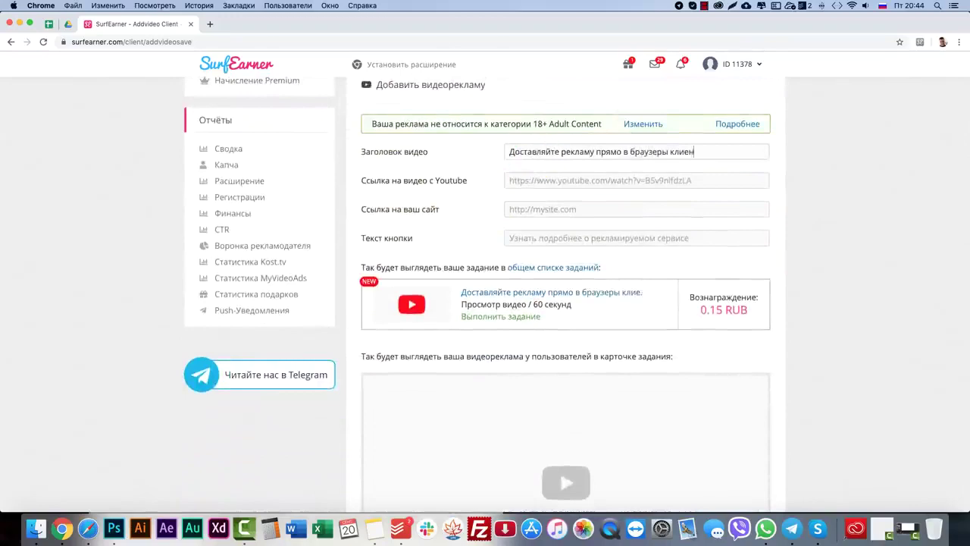
pyautogui.click(535, 180)
pyautogui.write('https://www.youtube.com/watch?v=-G-50liSAXs')
pyautogui.click(548, 209)
pyautogui.press('super+v')
pyautogui.click(557, 238)
pyautogui.write('Добавить рекламу в браузерах')
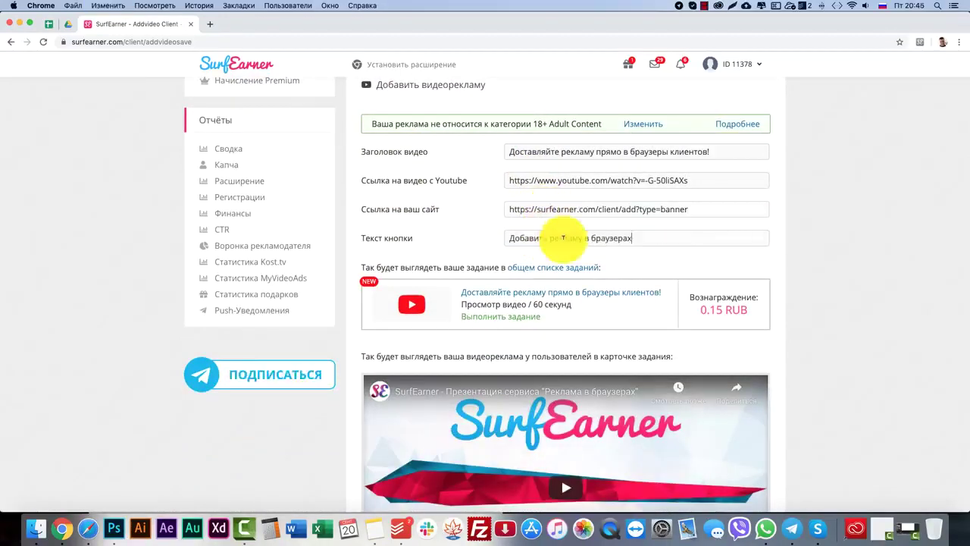
pyautogui.scroll(-3, 534, 256)
pyautogui.scroll(-10, 534, 258)
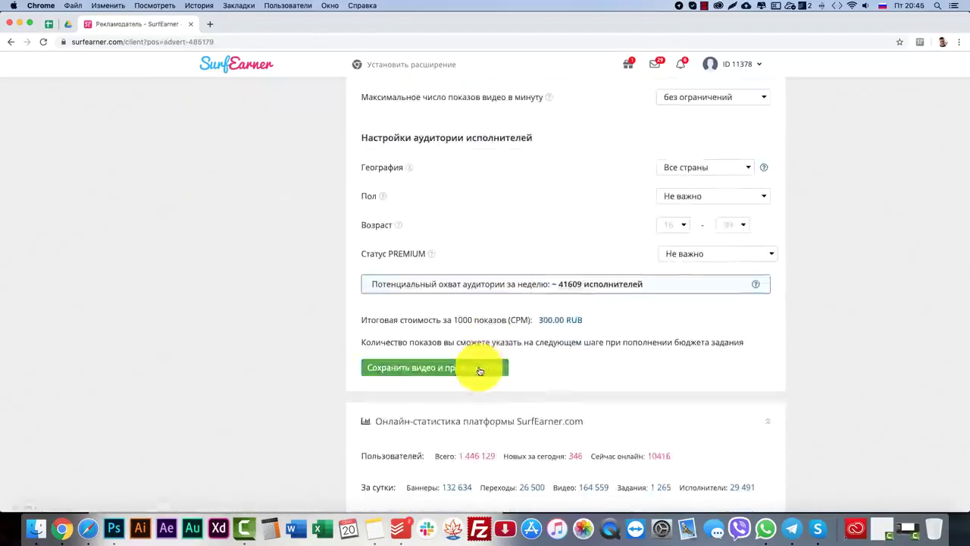
pyautogui.click(480, 368)
# - Fund advert 485179 with a 1000 RUB budget and start showing it
pyautogui.click(535, 223)
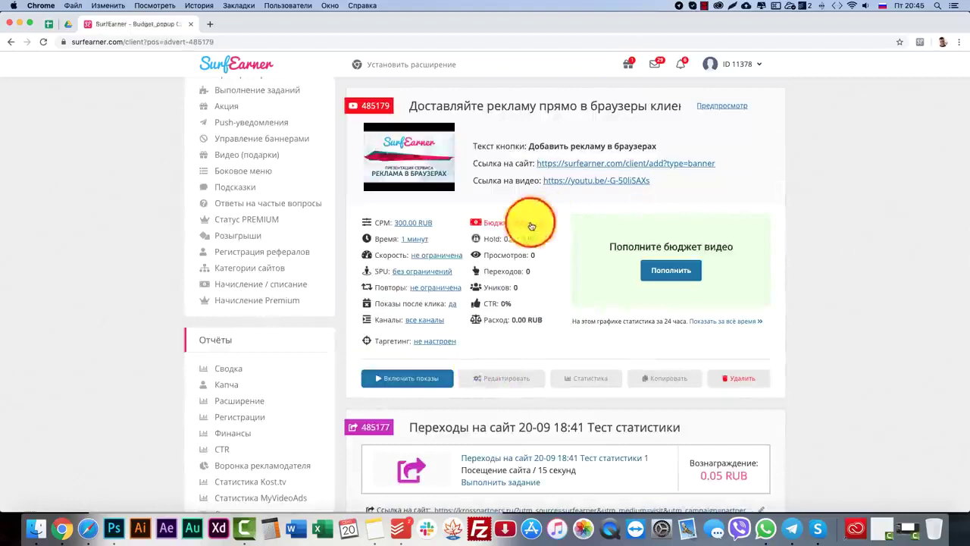
pyautogui.click(465, 203)
pyautogui.write('1000')
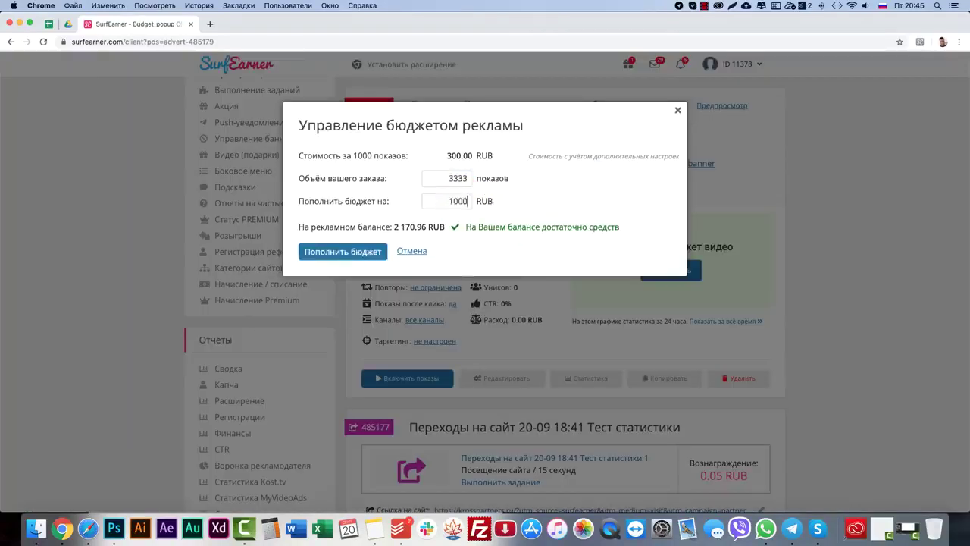
pyautogui.click(353, 251)
pyautogui.click(419, 378)
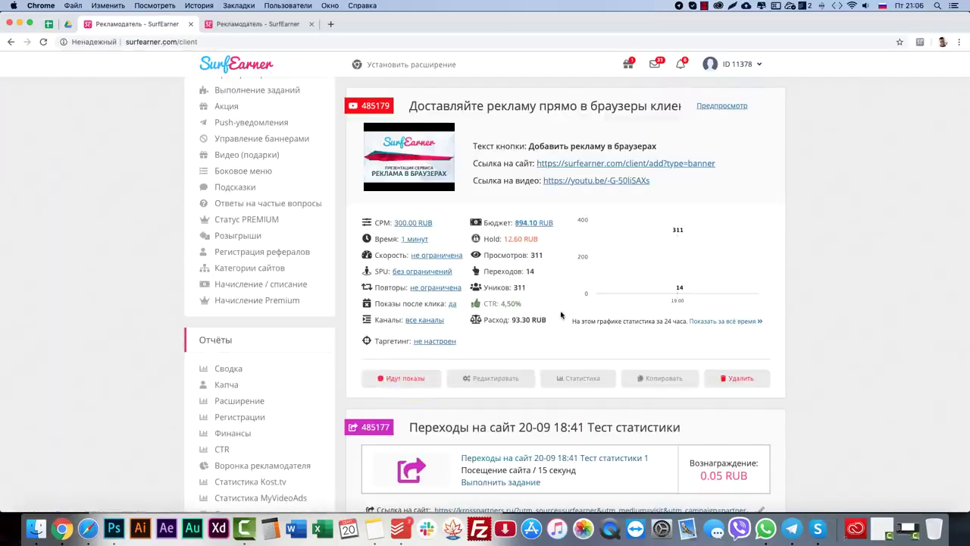
pyautogui.moveTo(644, 269)
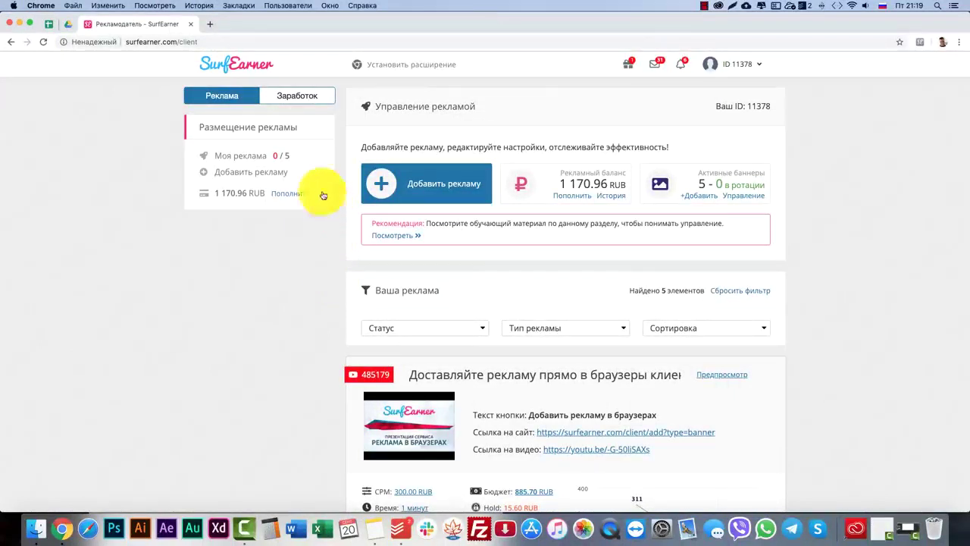
# - Start a new advertisement of type Видеореклама
pyautogui.click(260, 174)
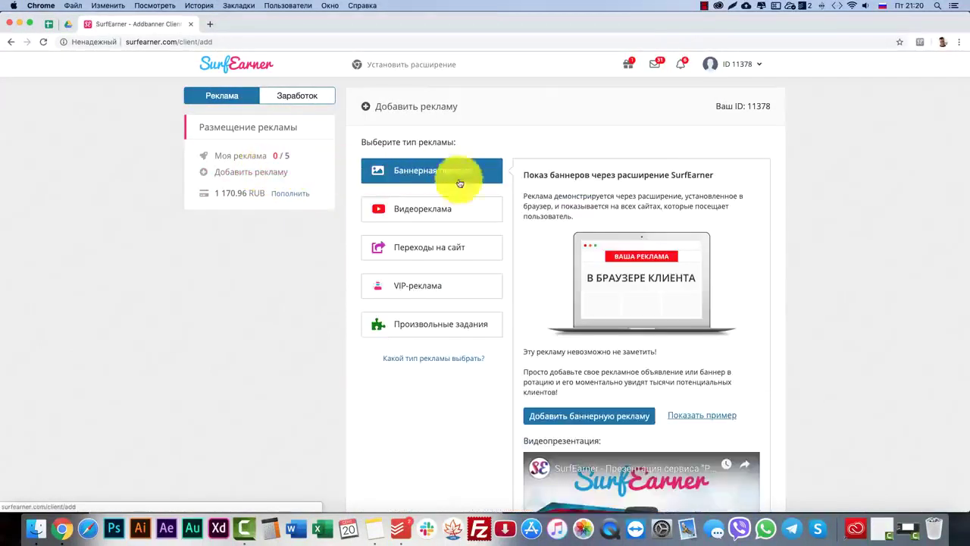
pyautogui.click(455, 211)
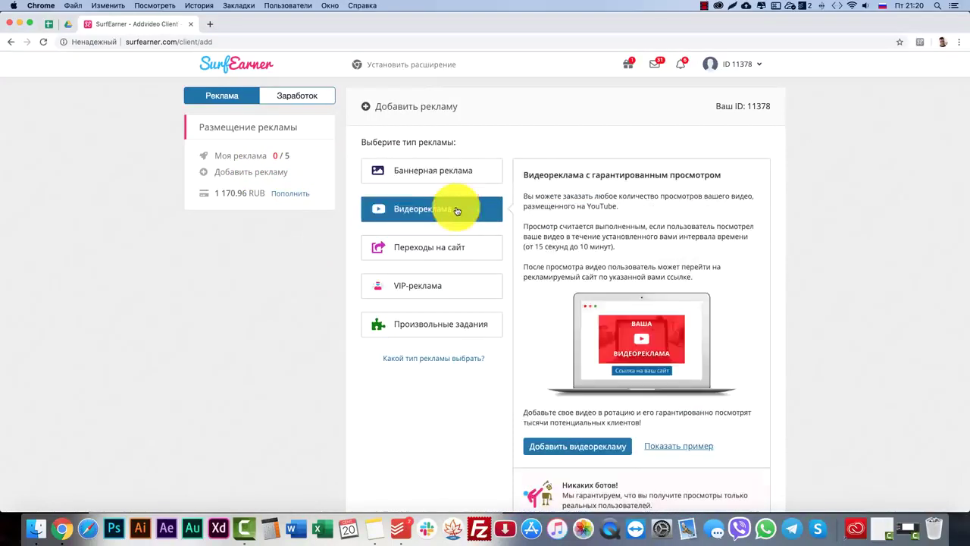
pyautogui.scroll(-10, 459, 211)
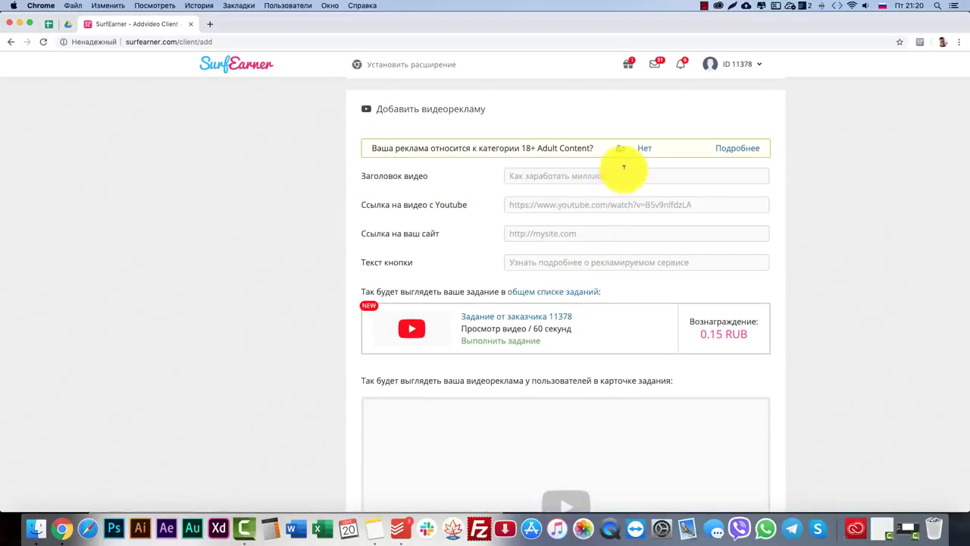
# - Mark the ad as not adult content and title it 'Доставляйте рекламу клиентам прямо в браузер!'
pyautogui.click(734, 151)
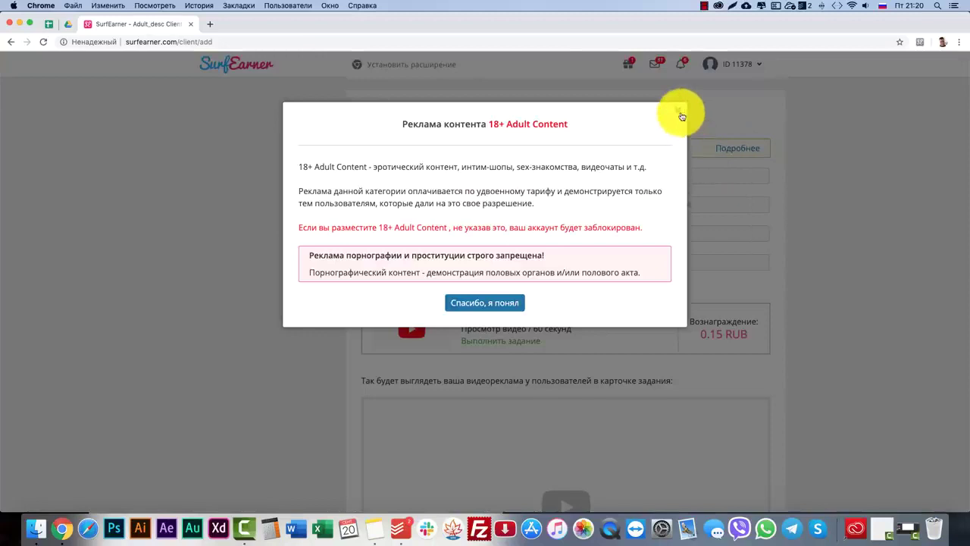
pyautogui.click(678, 110)
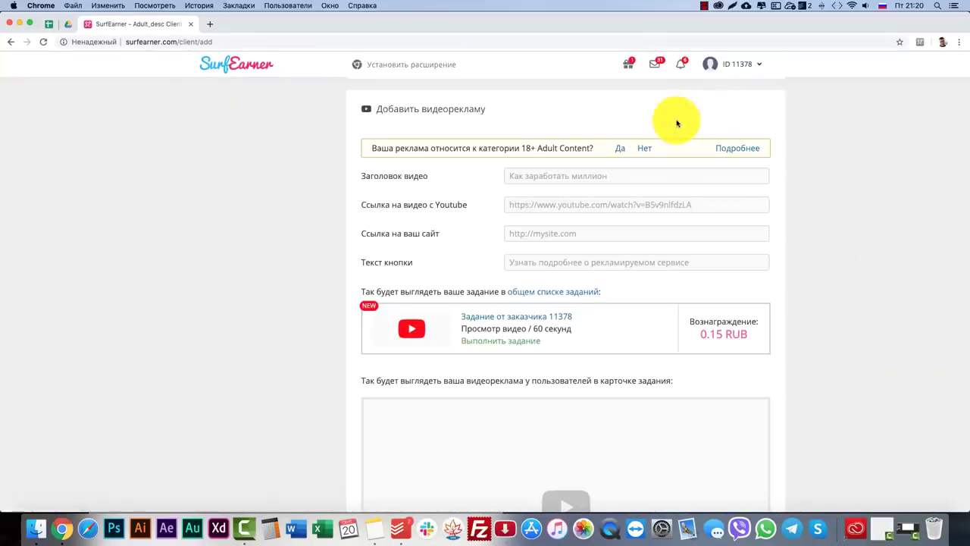
pyautogui.click(646, 150)
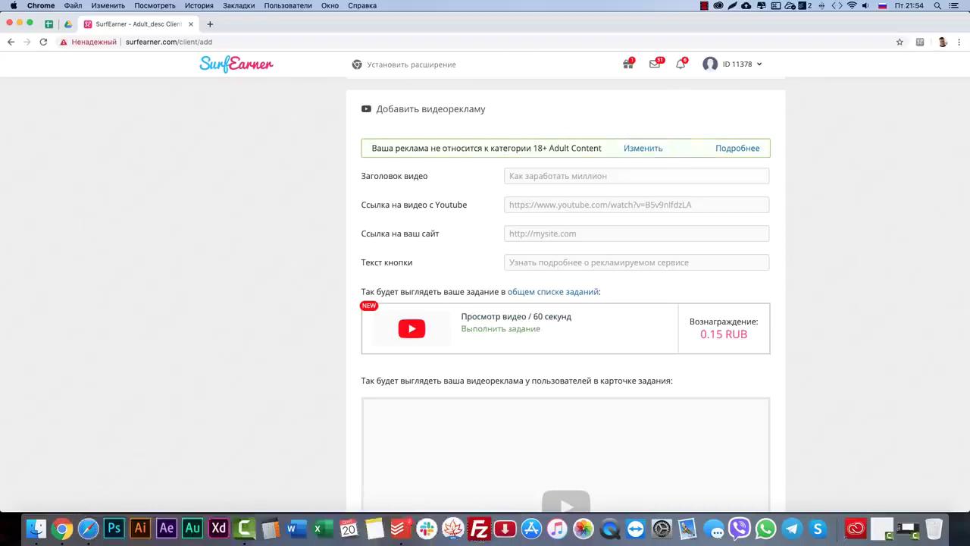
pyautogui.write('Доставляйте рек')
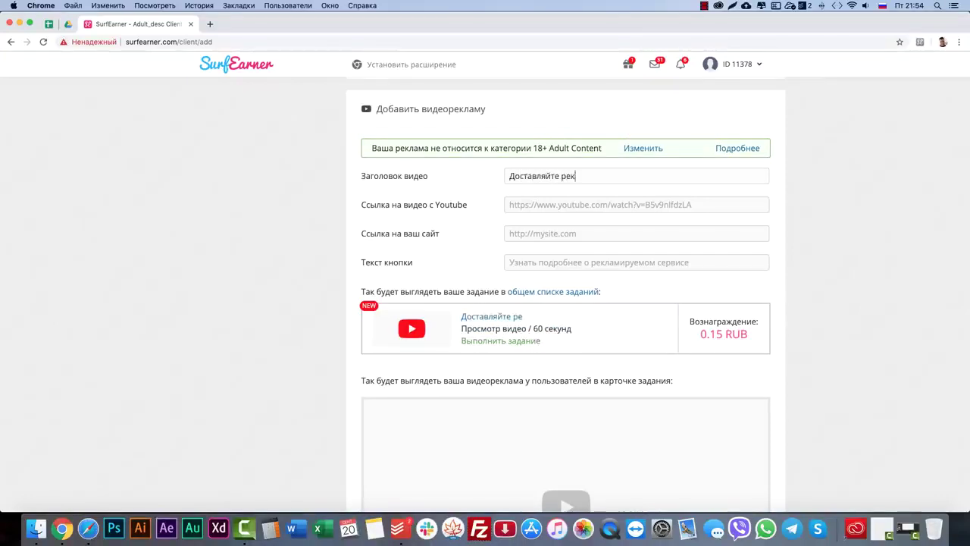
pyautogui.write('ламу клиентам прямо в браузер!')
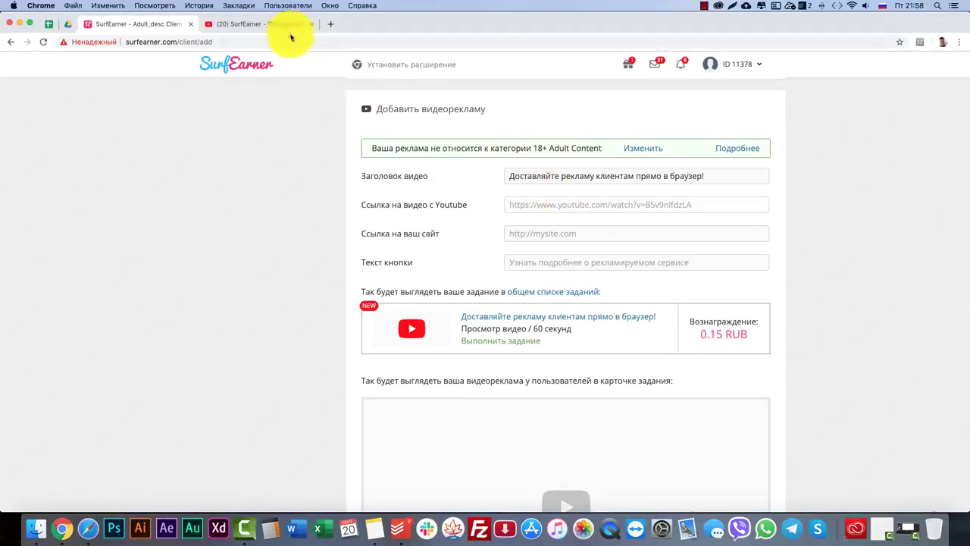
pyautogui.click(258, 23)
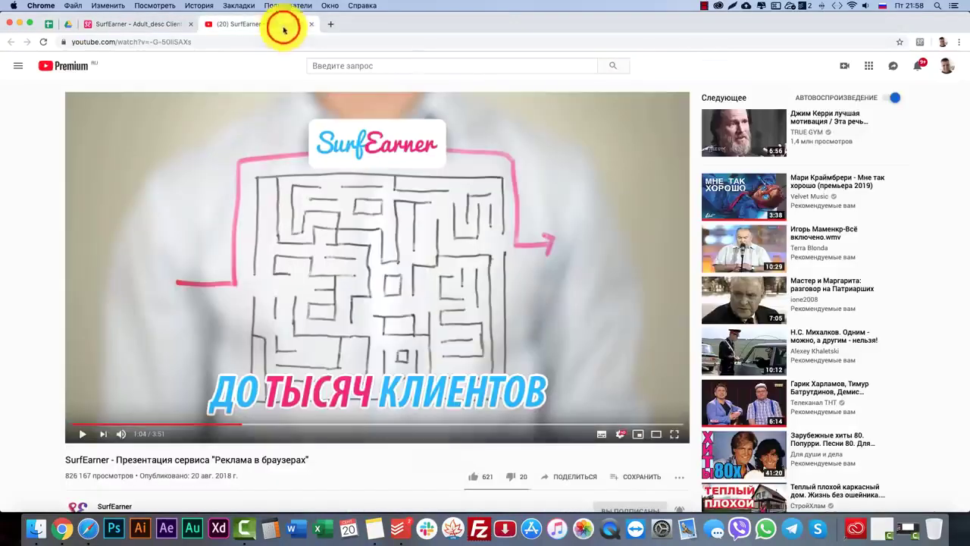
# - Copy the YouTube video's link into the ad's YouTube link field
pyautogui.rightClick(381, 229)
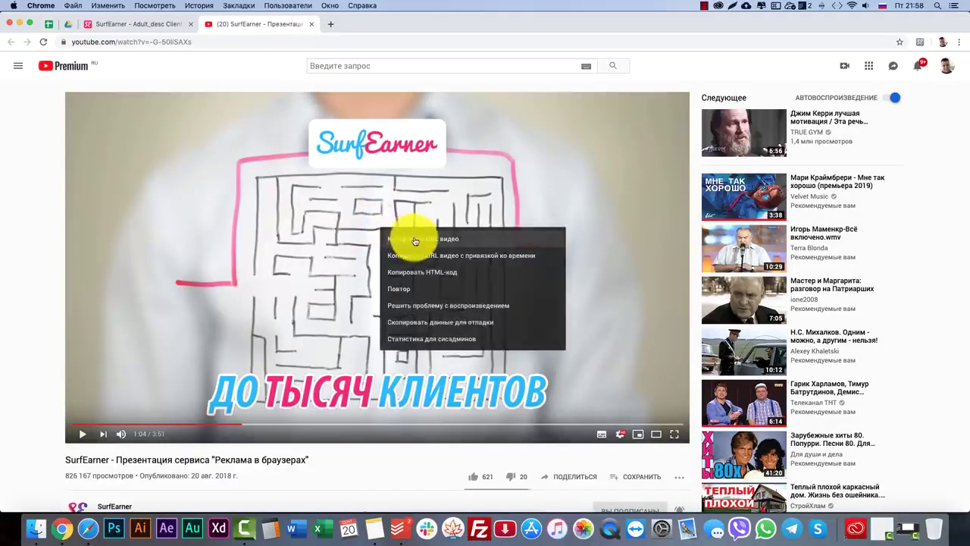
pyautogui.click(415, 240)
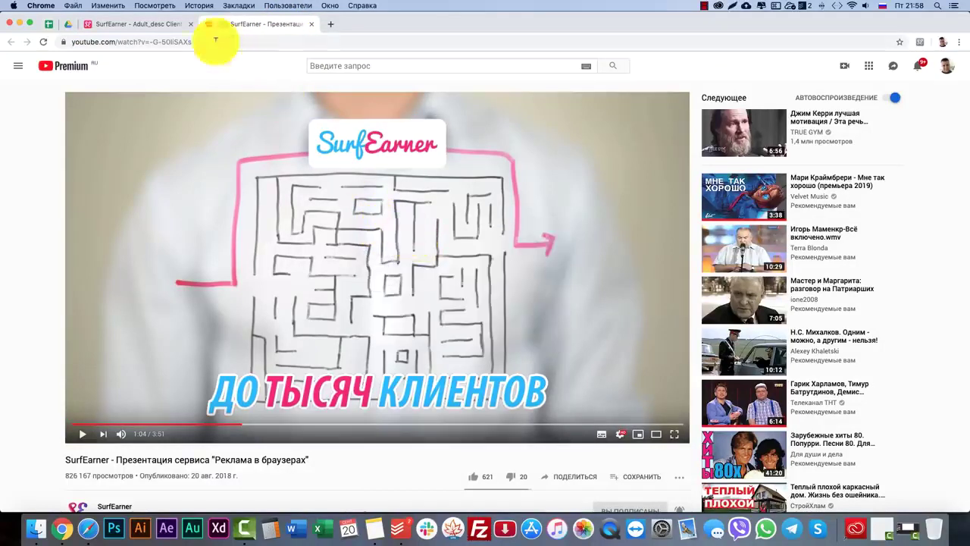
pyautogui.click(161, 25)
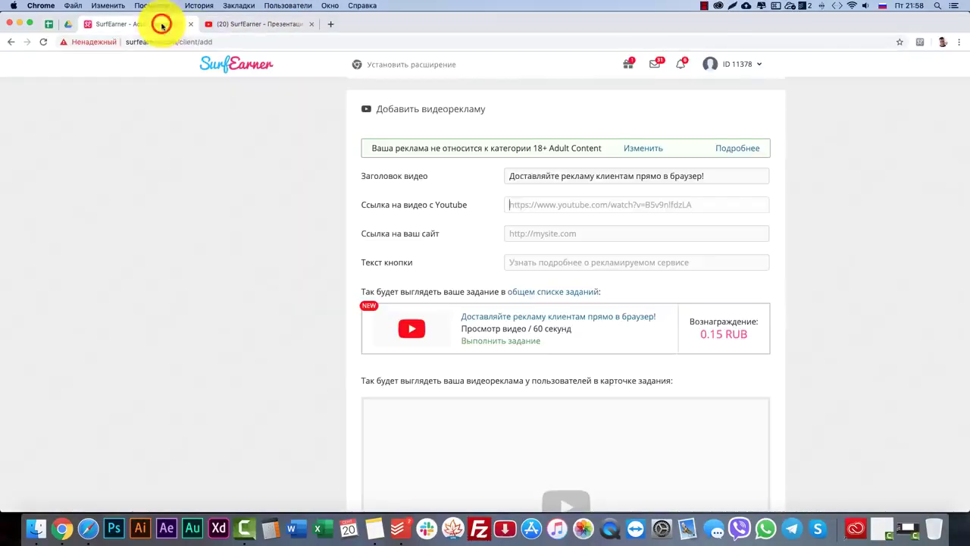
pyautogui.click(515, 203)
pyautogui.write('https://youtu.be/-G-50liSAXs')
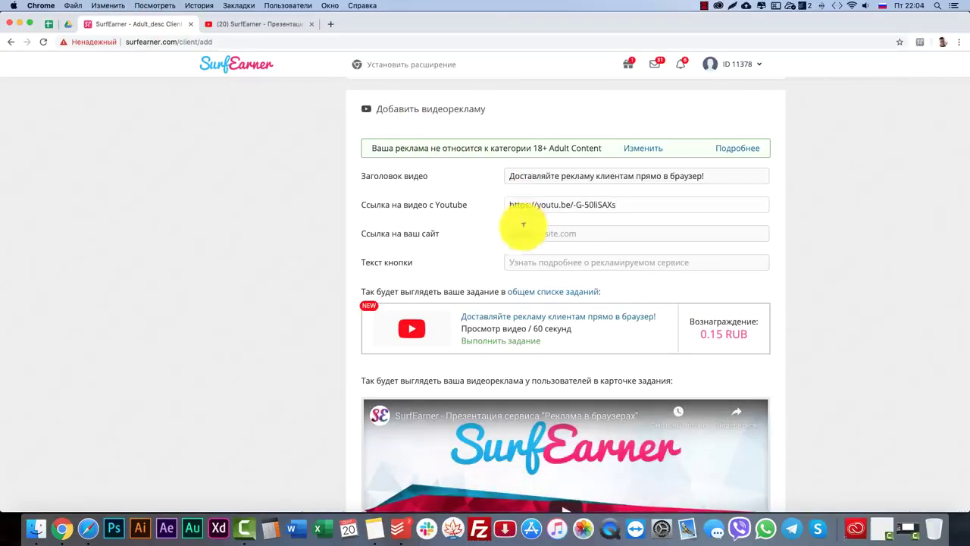
# - Fill in the site address and the button text 'Добавить рекламу в браузерах'
pyautogui.click(523, 230)
pyautogui.write('https://surfearner.com/client/add?type=banner')
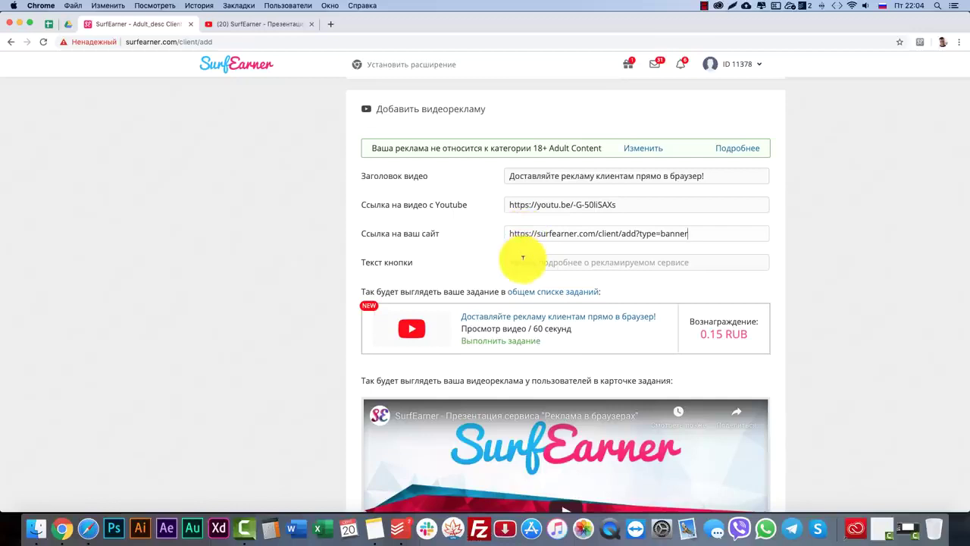
pyautogui.click(523, 257)
pyautogui.write('Добавить рекламу в браузерах')
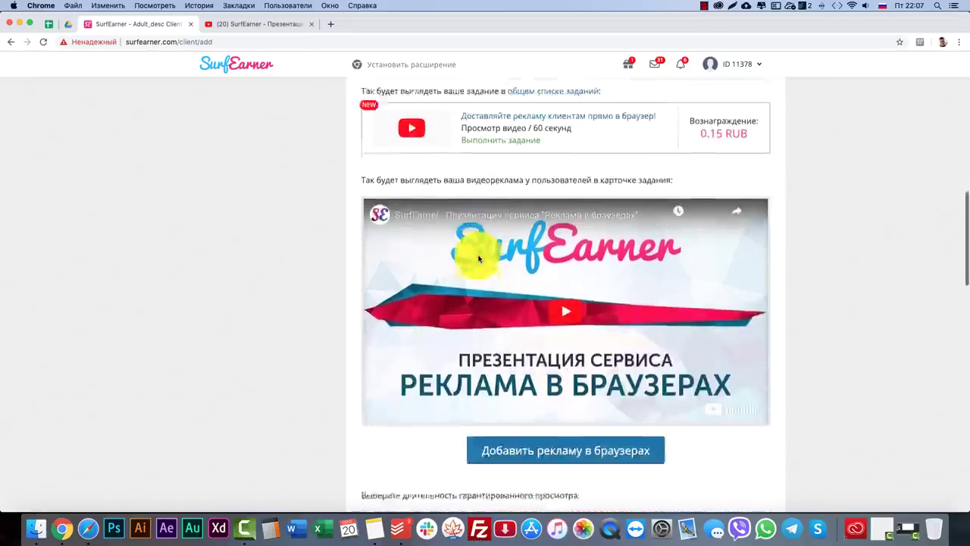
pyautogui.scroll(-5, 473, 256)
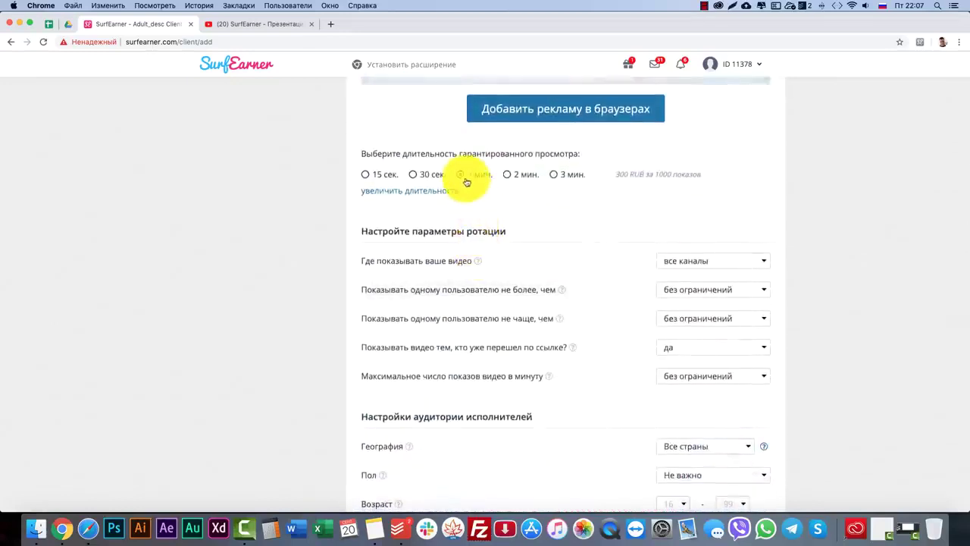
# - Set the guaranteed viewing time to 4 minutes at 1000 RUB per 1000 views
pyautogui.click(367, 189)
pyautogui.click(277, 27)
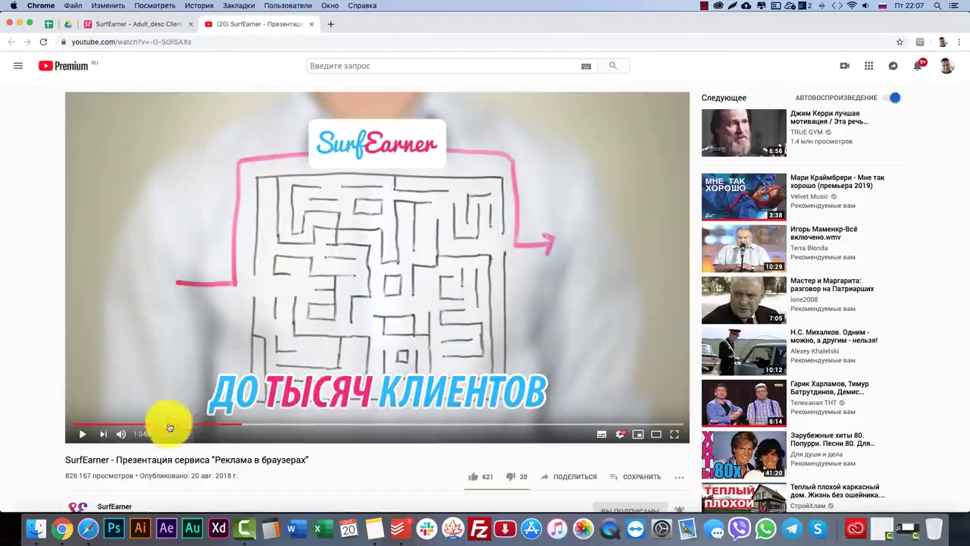
pyautogui.click(137, 28)
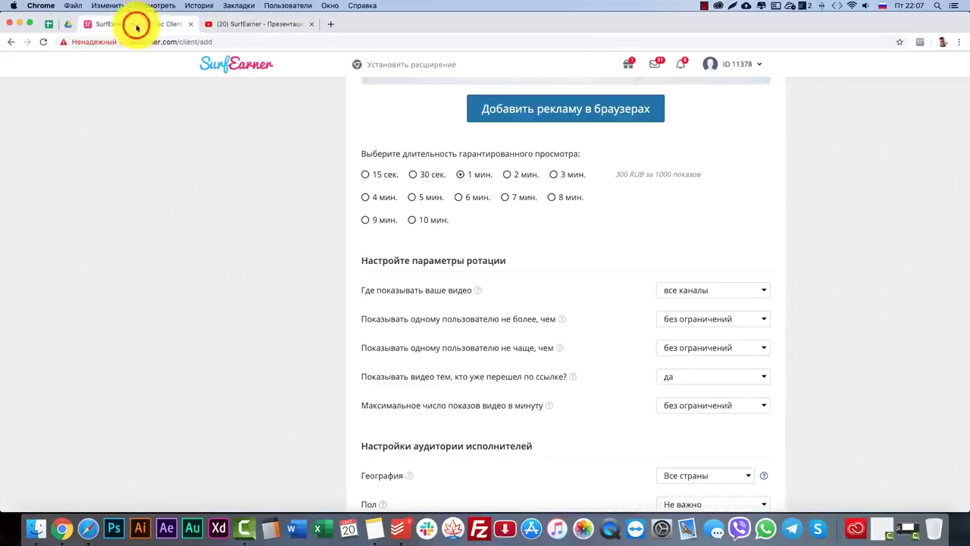
pyautogui.click(384, 197)
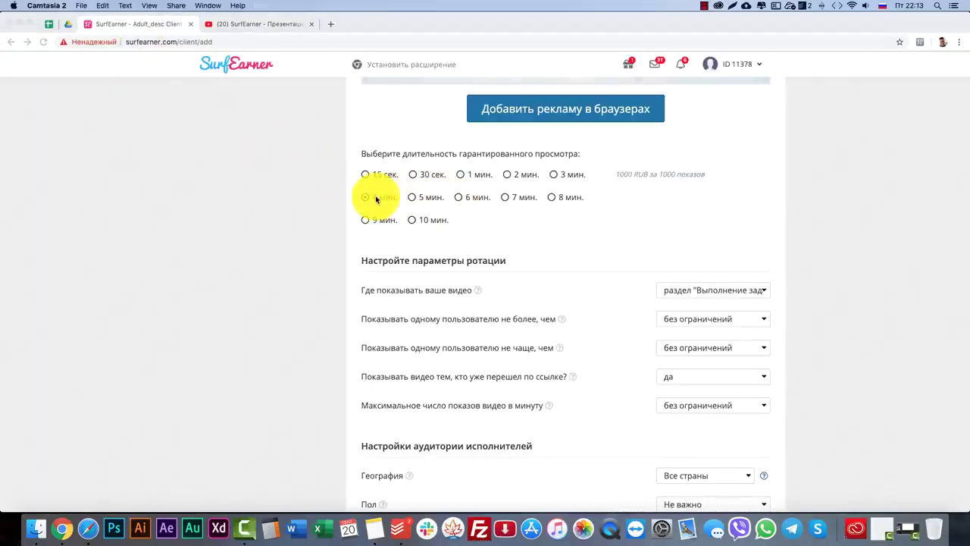
# - Look up where the video can be shown, opening the Выполнение заданий task list
pyautogui.scroll(-4, 376, 199)
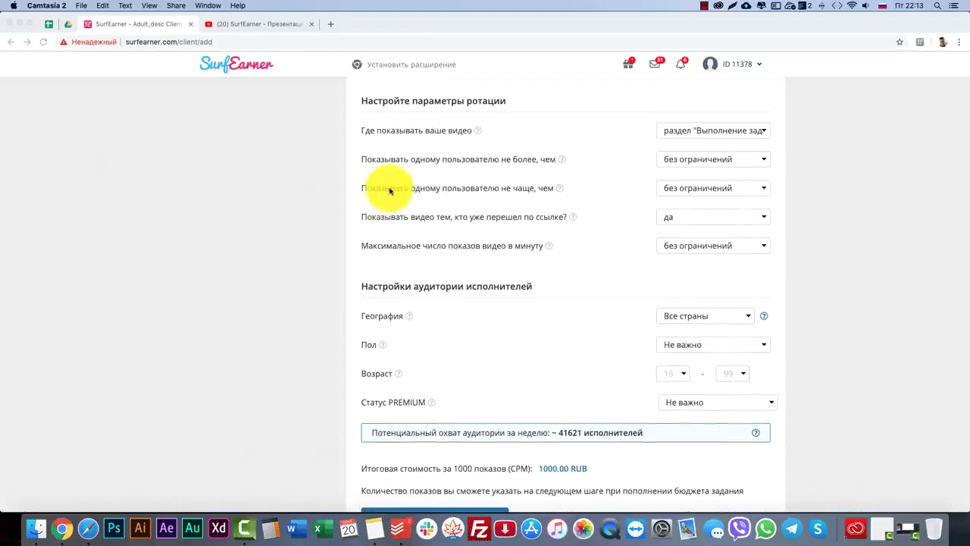
pyautogui.click(687, 132)
pyautogui.click(688, 133)
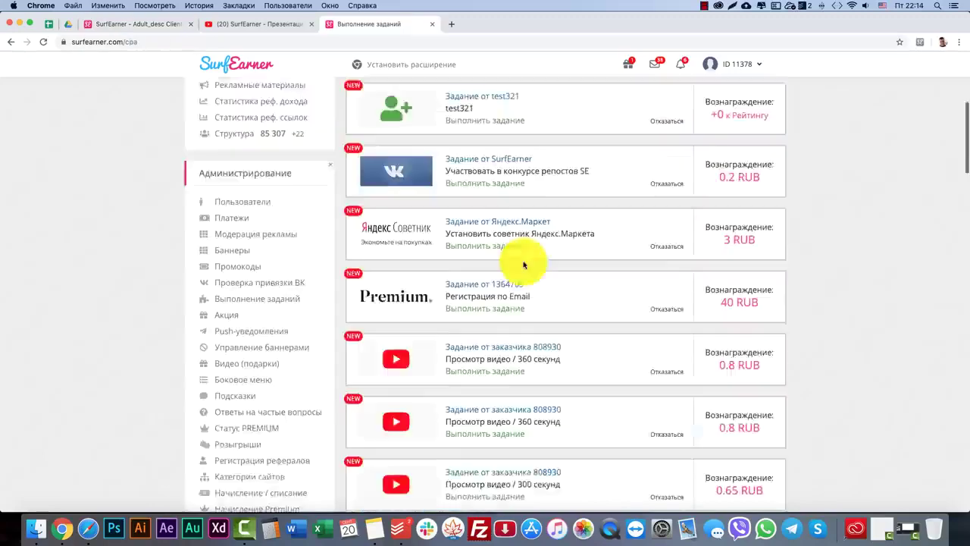
# - Open a YouTube viewing task as a performer, then the gifts page with its 60-second bonus video
pyautogui.scroll(-10, 523, 261)
pyautogui.scroll(-5, 523, 265)
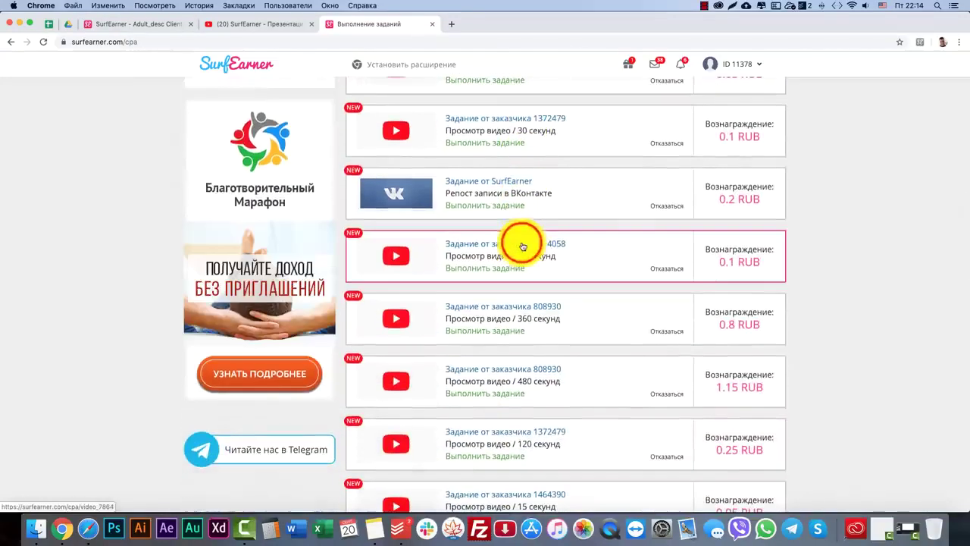
pyautogui.click(522, 247)
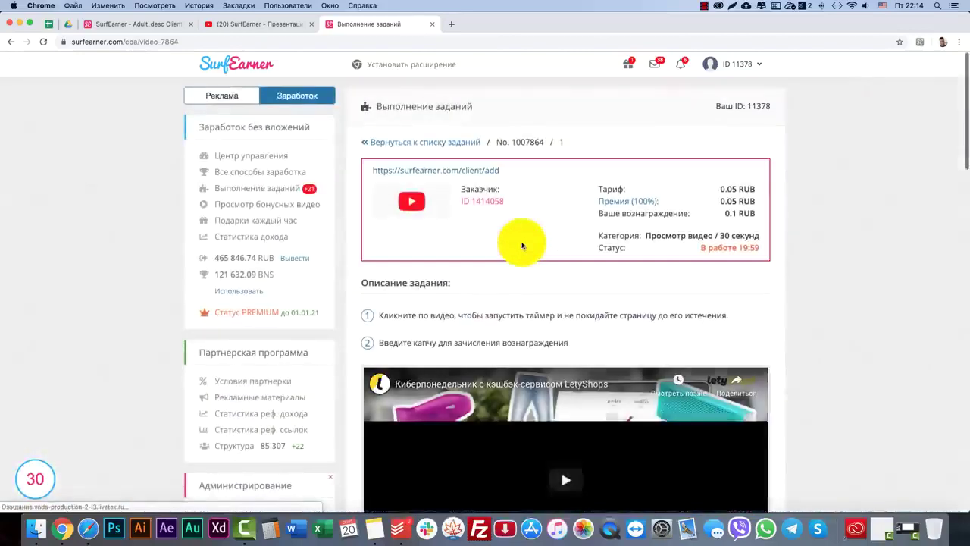
pyautogui.scroll(-3, 523, 246)
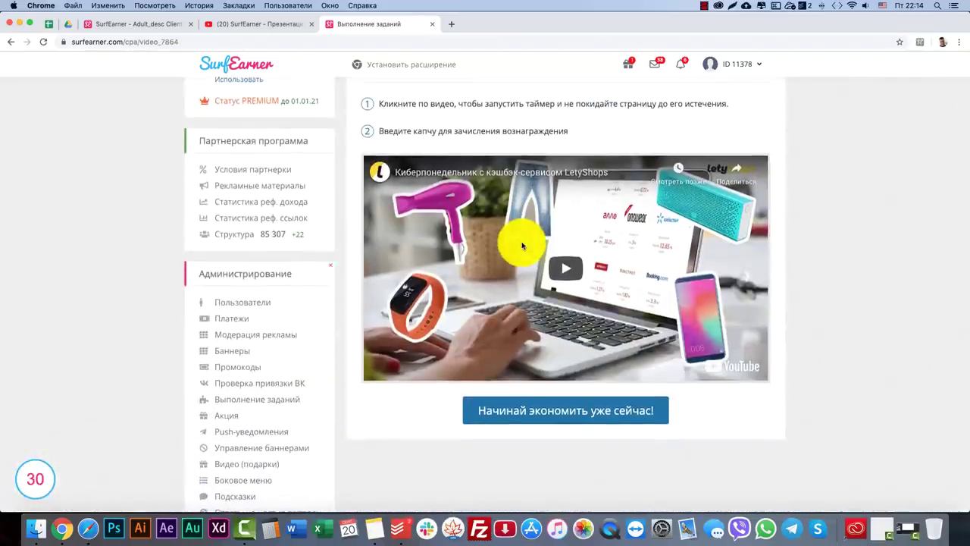
pyautogui.click(628, 64)
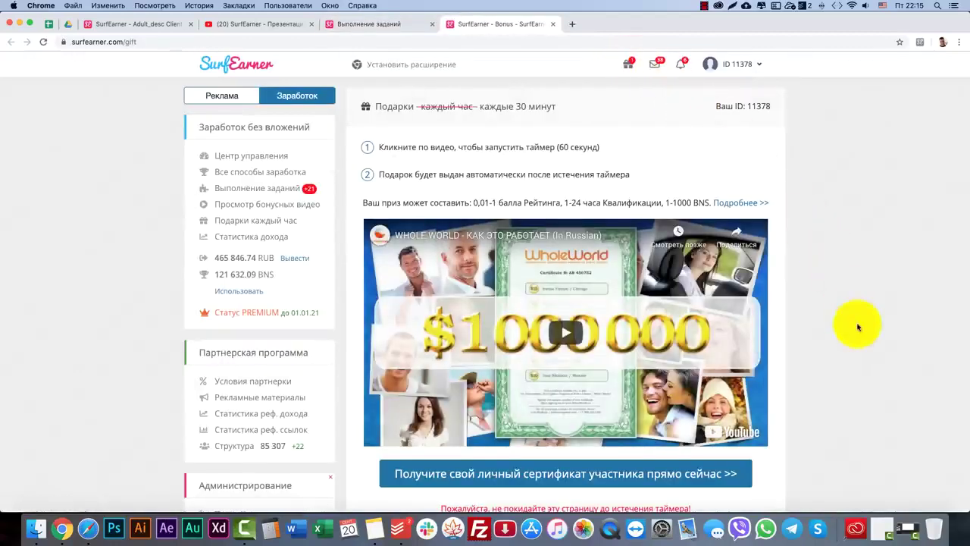
# - Confirm the video's placement is set to the Выполнение заданий section
pyautogui.scroll(-1, 858, 328)
pyautogui.scroll(-3, 858, 327)
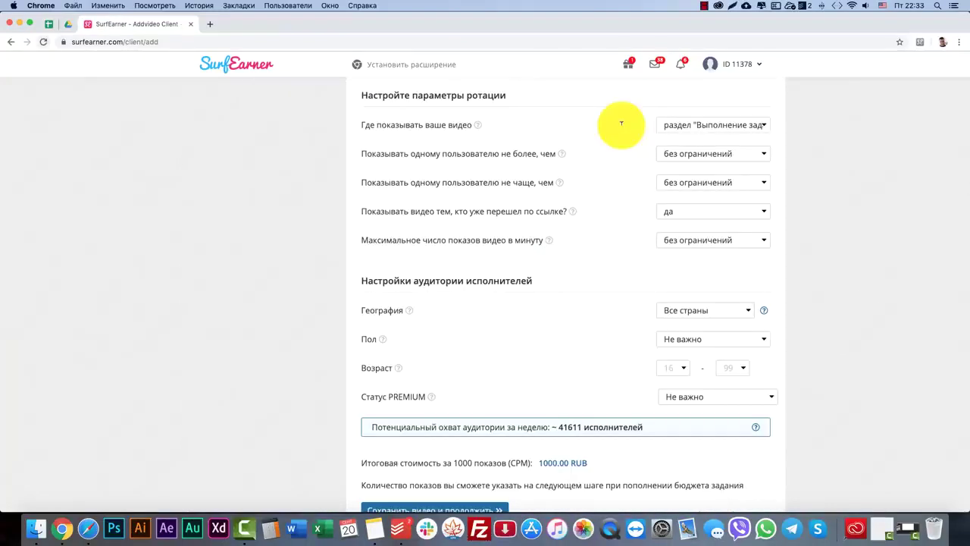
pyautogui.click(677, 126)
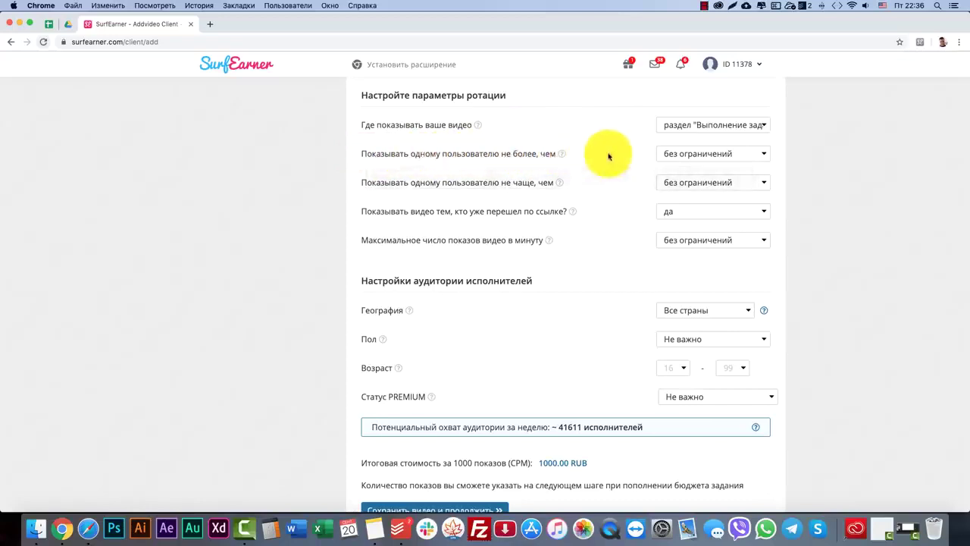
# - Limit each user to 5 views, at most once a day, raising CPM to 1010.00 RUB
pyautogui.click(681, 157)
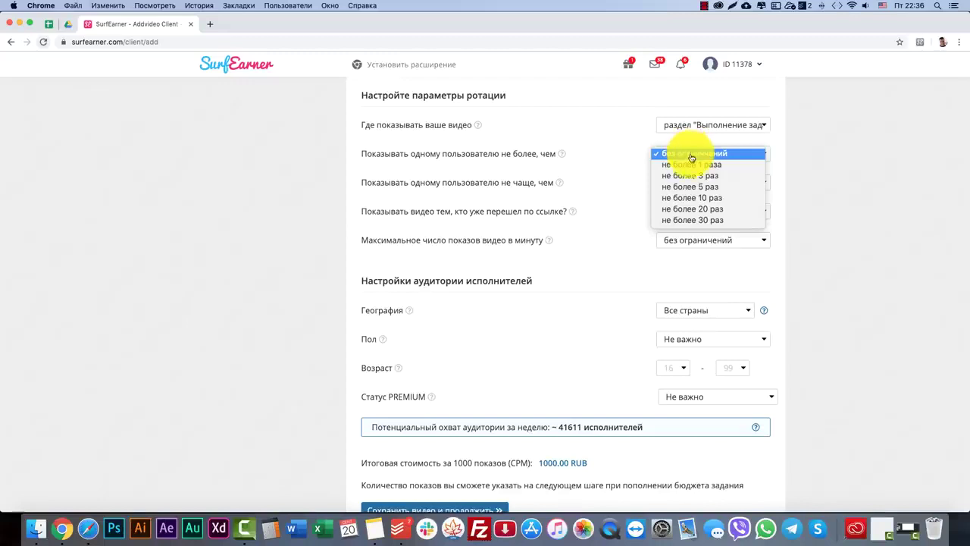
pyautogui.click(691, 164)
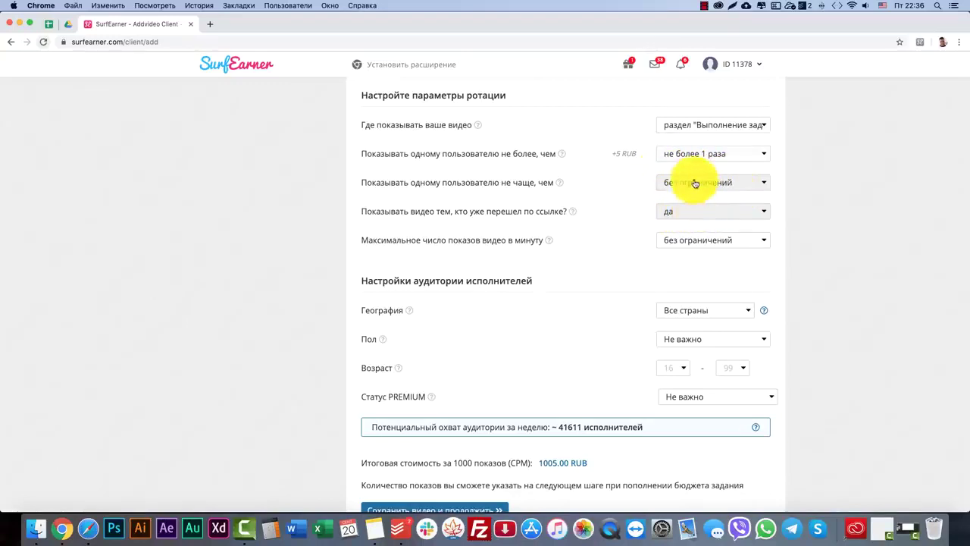
pyautogui.click(695, 183)
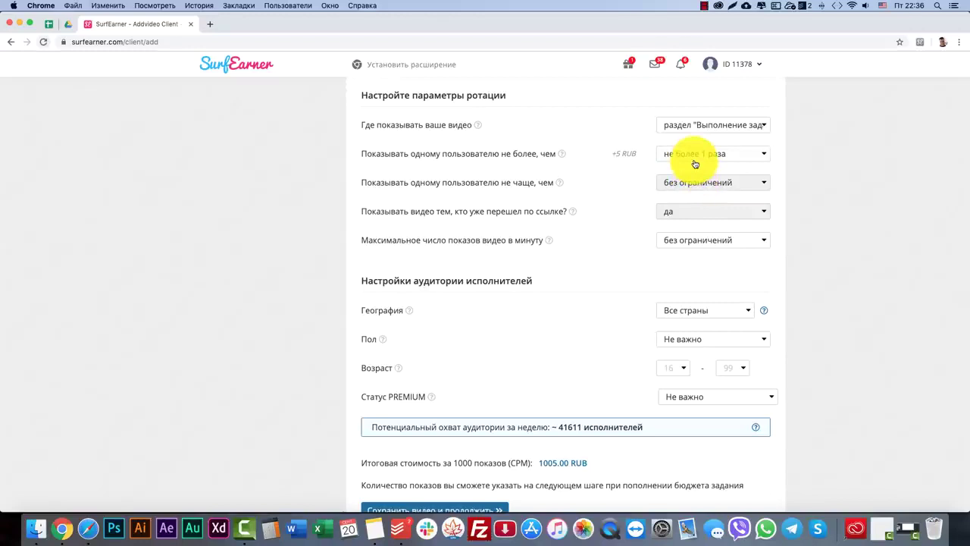
pyautogui.click(694, 158)
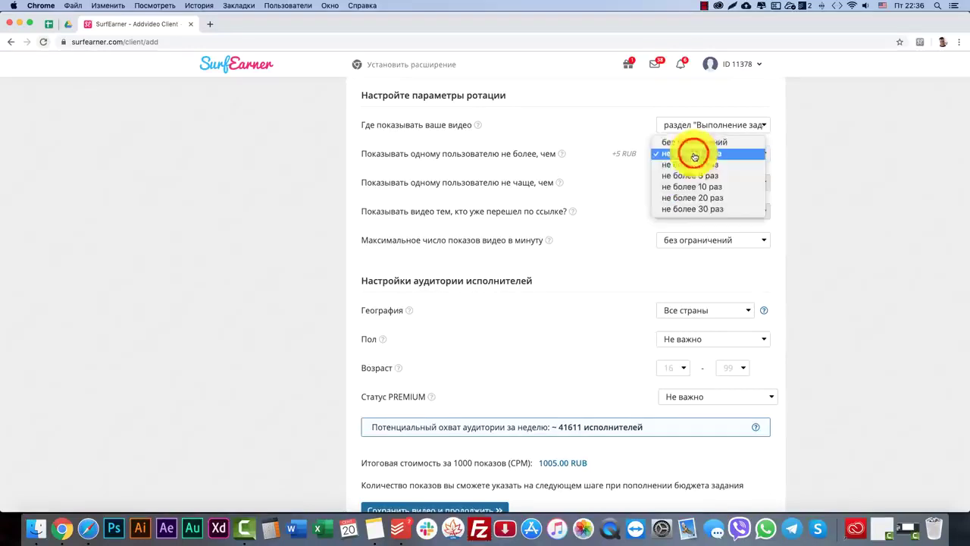
pyautogui.click(694, 174)
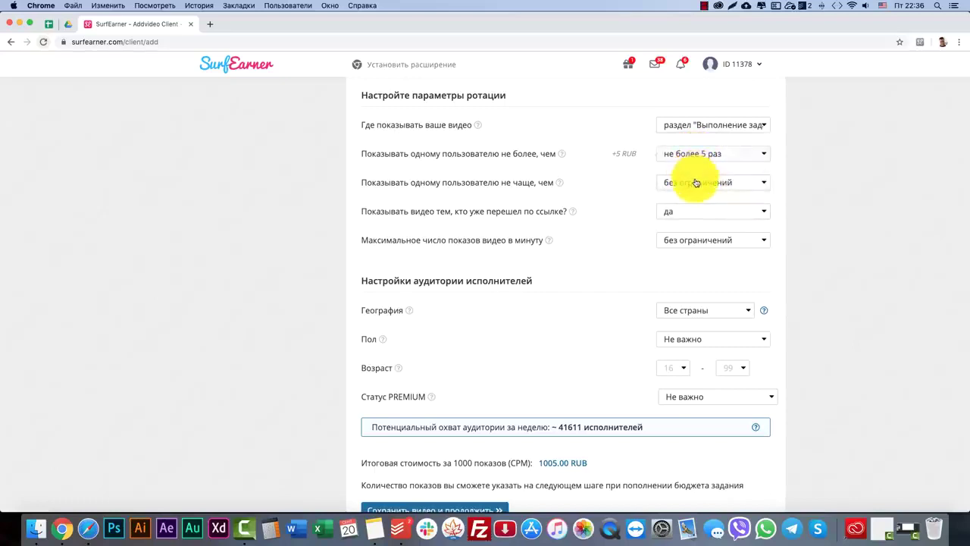
pyautogui.click(695, 182)
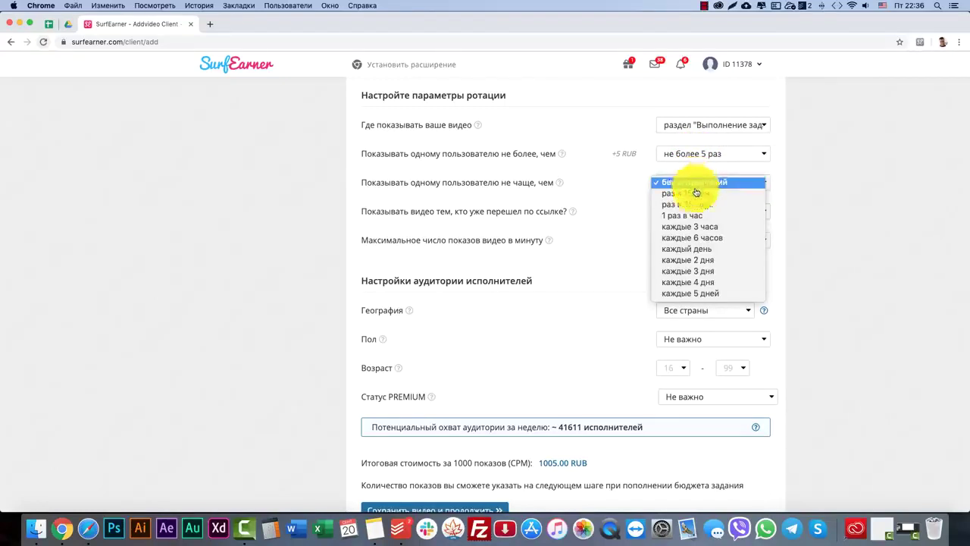
pyautogui.click(698, 248)
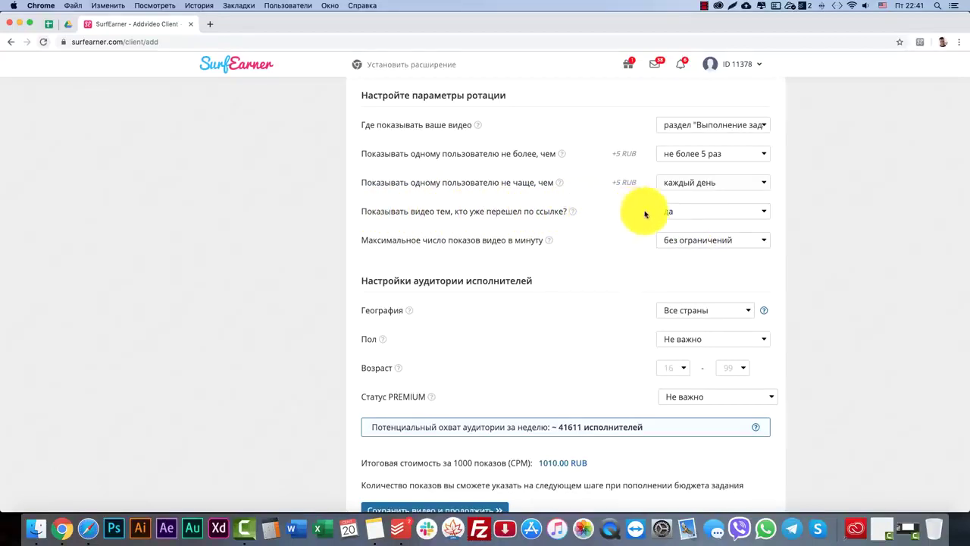
# - Set 'already followed the link' to нет and views per minute to без ограничений (1015.00 RUB CPM)
pyautogui.click(700, 212)
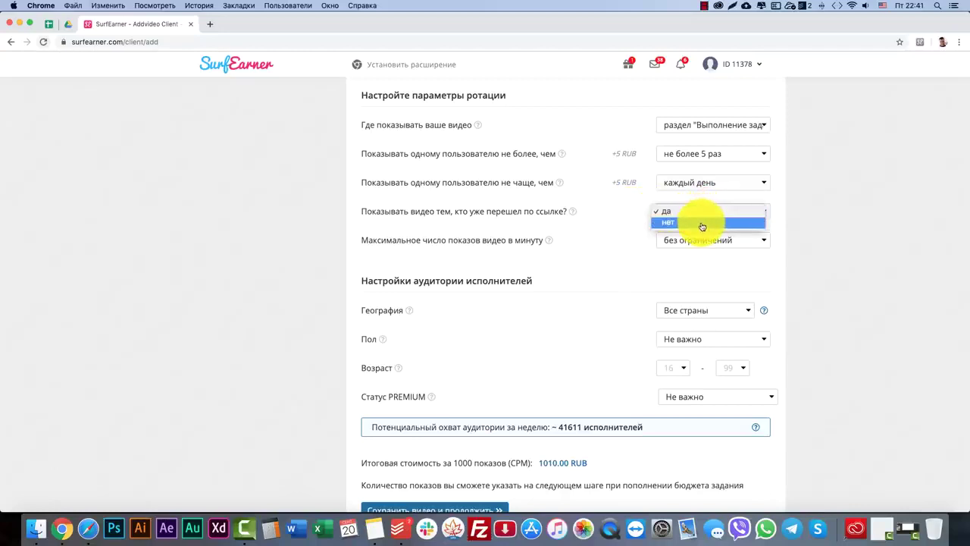
pyautogui.click(702, 223)
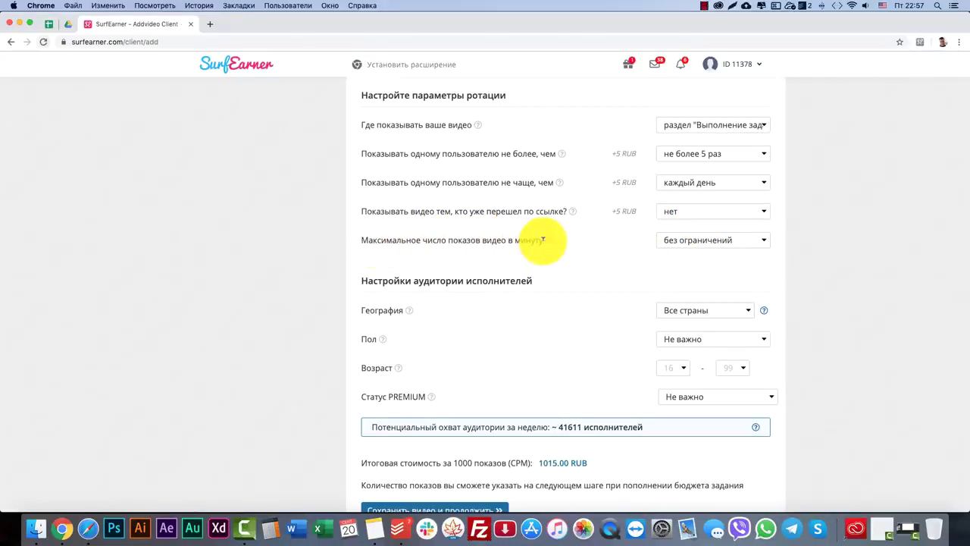
pyautogui.click(677, 242)
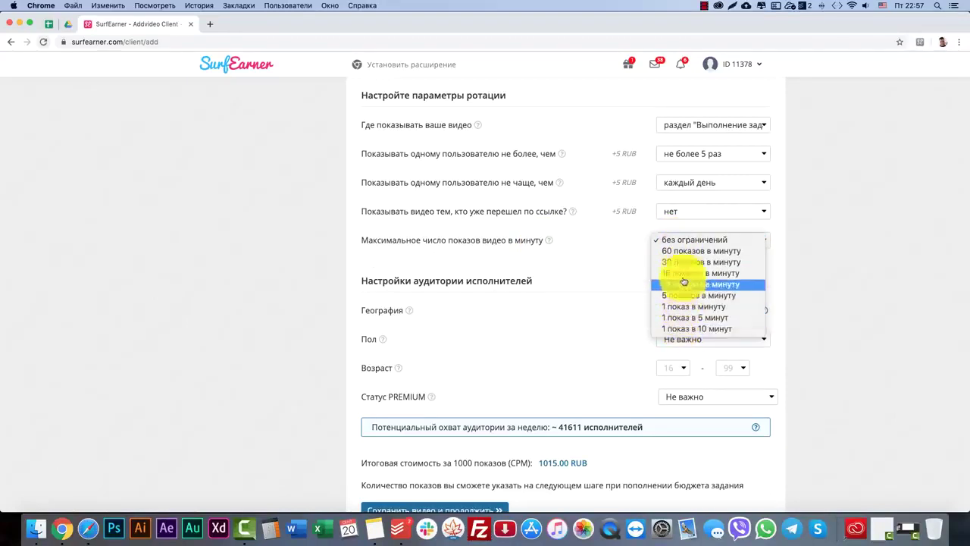
pyautogui.click(689, 241)
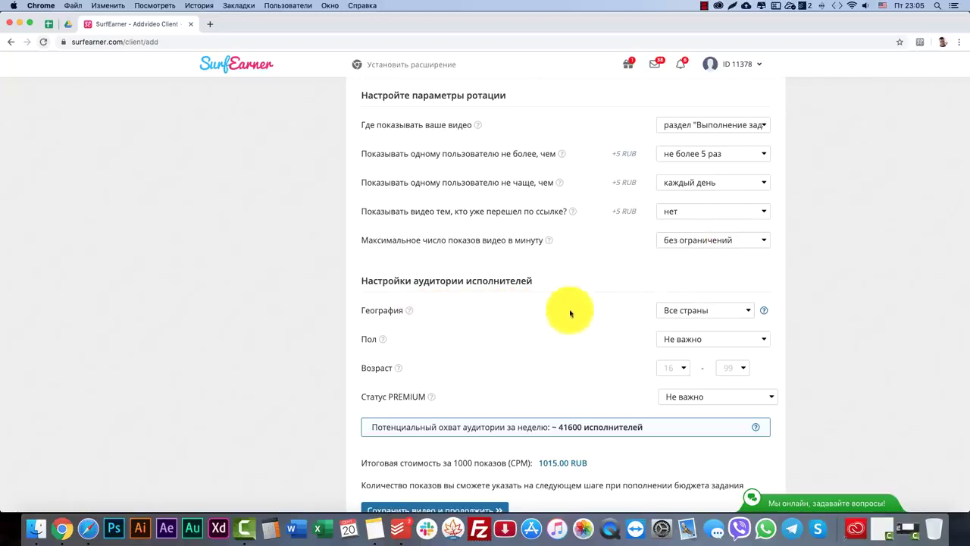
# - Target the video ad at Россия and Украина
pyautogui.click(676, 310)
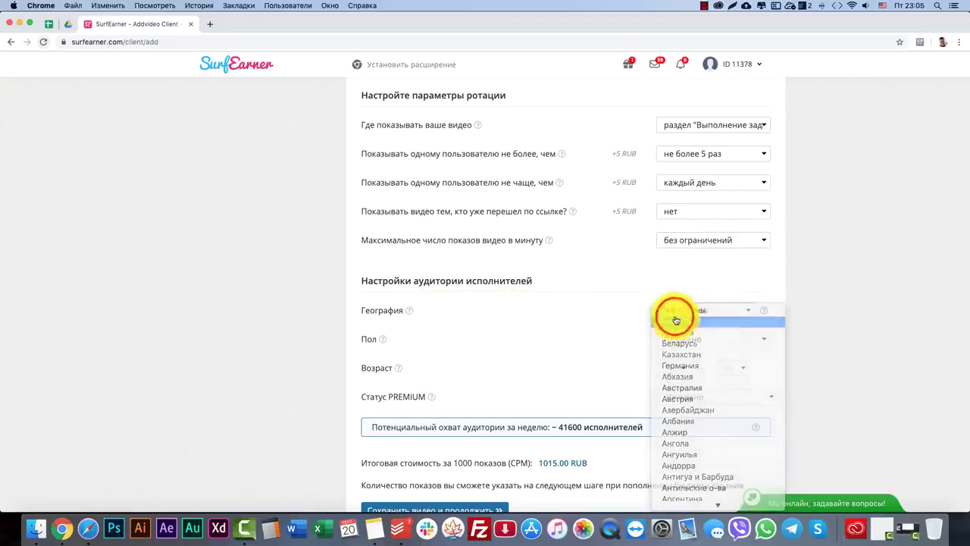
pyautogui.click(677, 319)
pyautogui.click(676, 338)
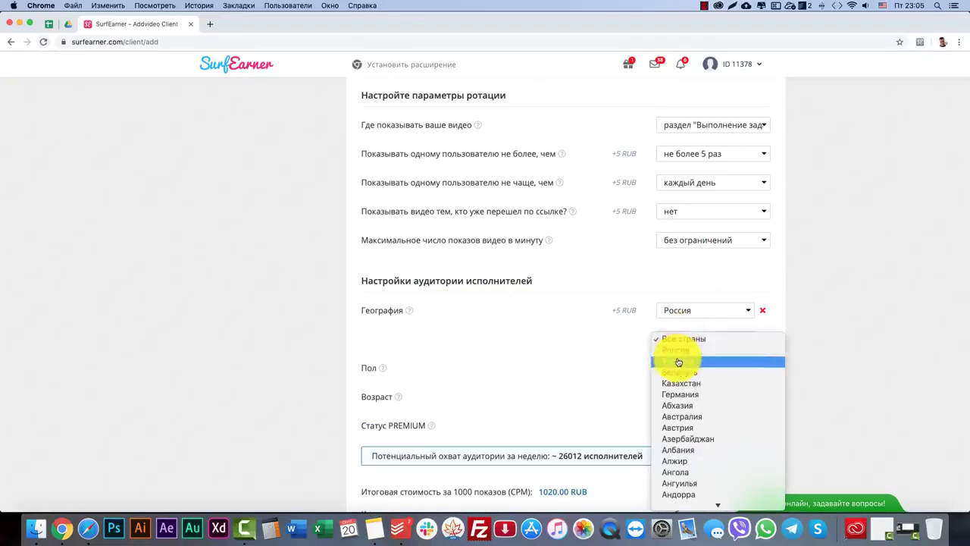
pyautogui.click(679, 352)
pyautogui.scroll(-3, 678, 360)
pyautogui.scroll(-1, 678, 362)
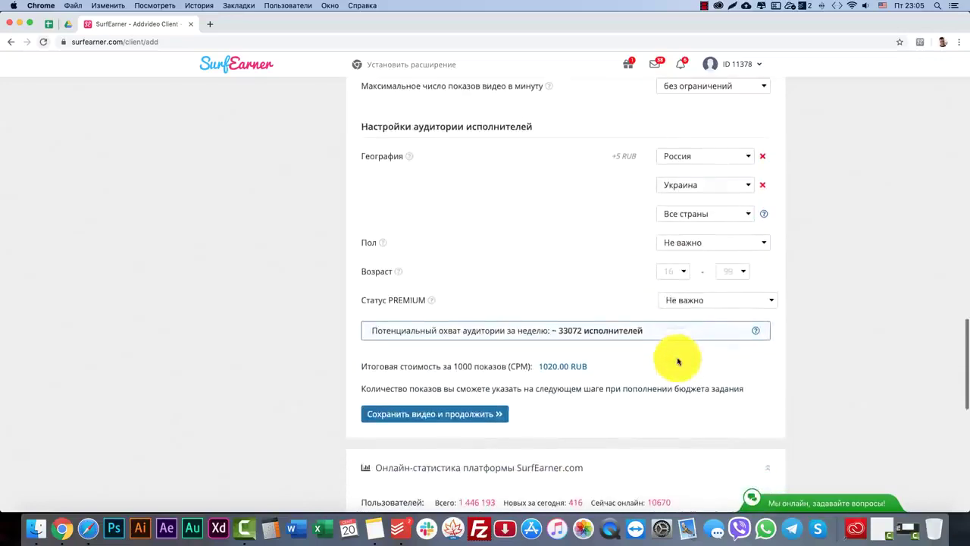
# - Keep gender at Не важно, minimum age at 16 and PREMIUM status at Не важно
pyautogui.click(682, 242)
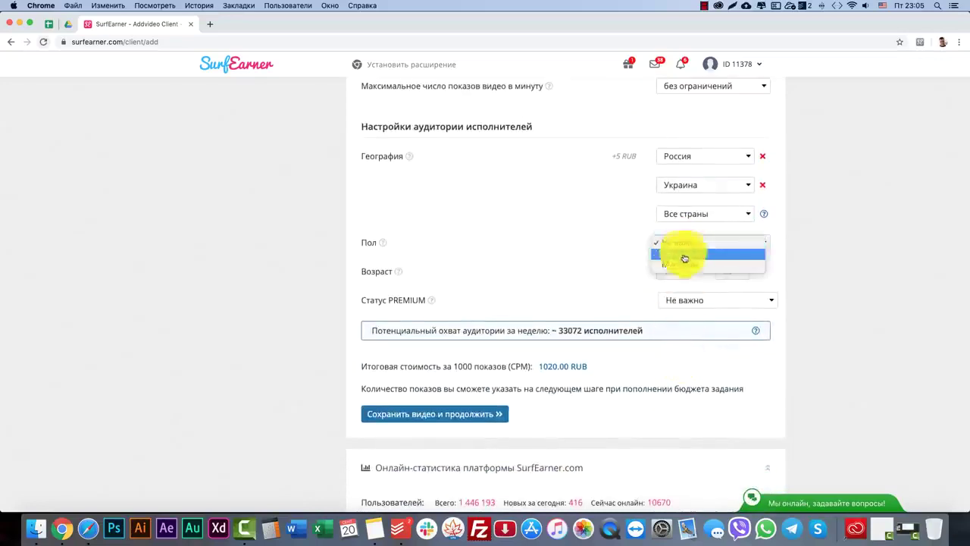
pyautogui.click(682, 242)
pyautogui.click(683, 270)
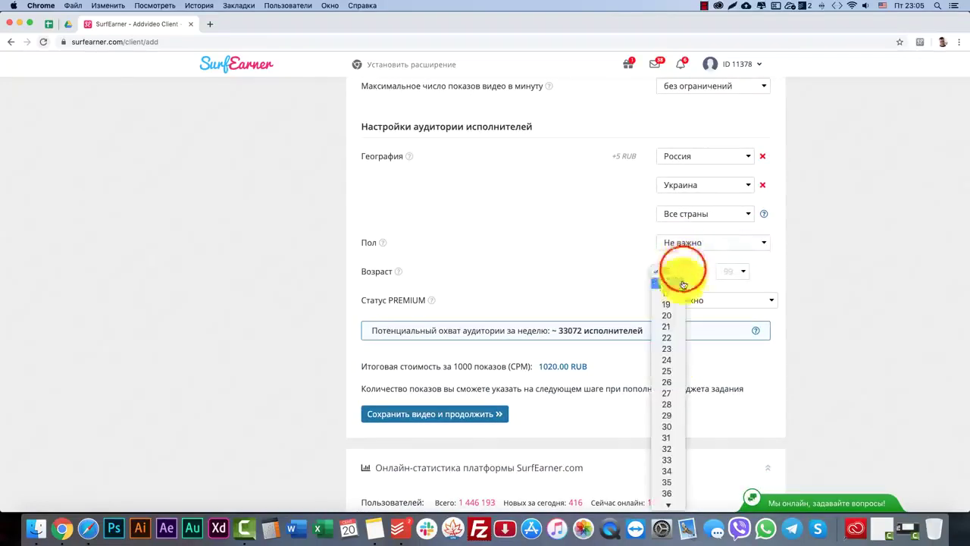
pyautogui.click(688, 270)
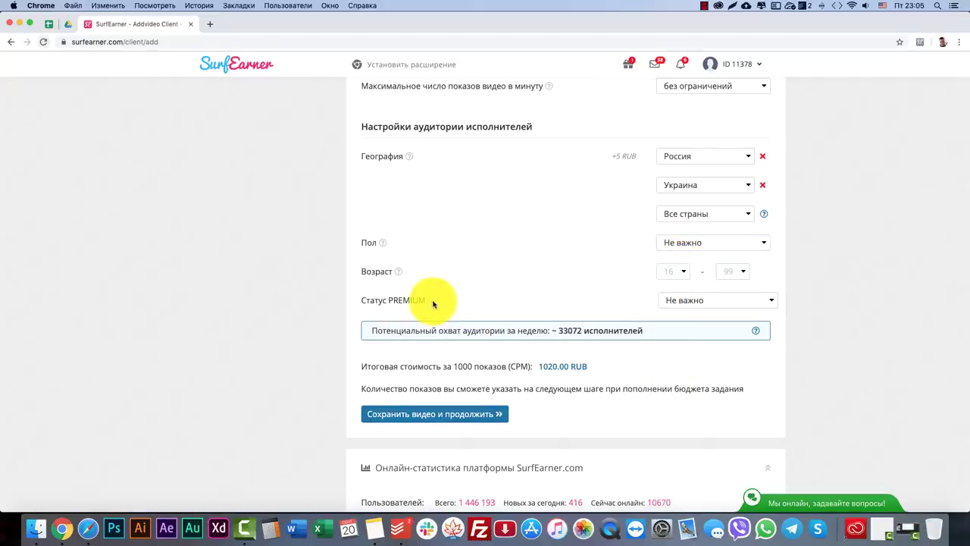
pyautogui.moveTo(431, 301)
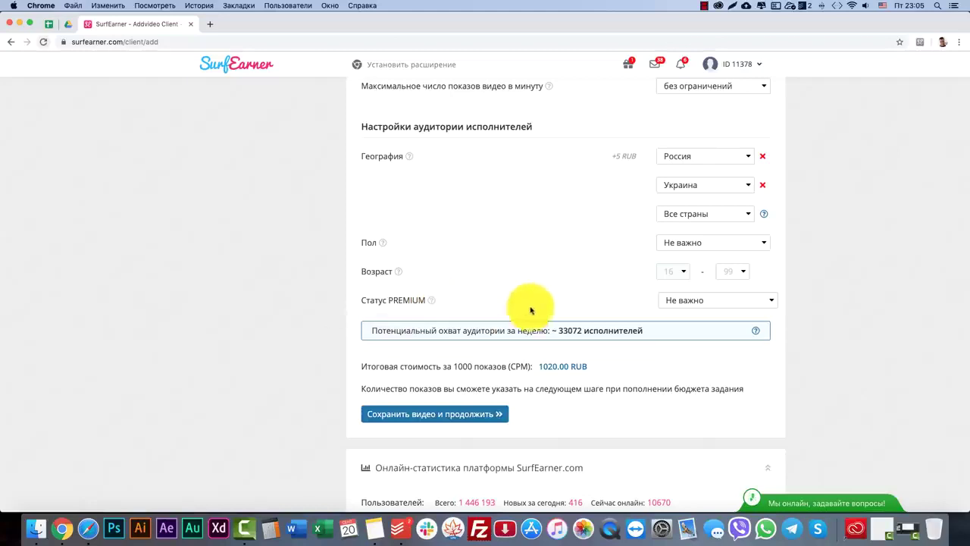
pyautogui.click(686, 301)
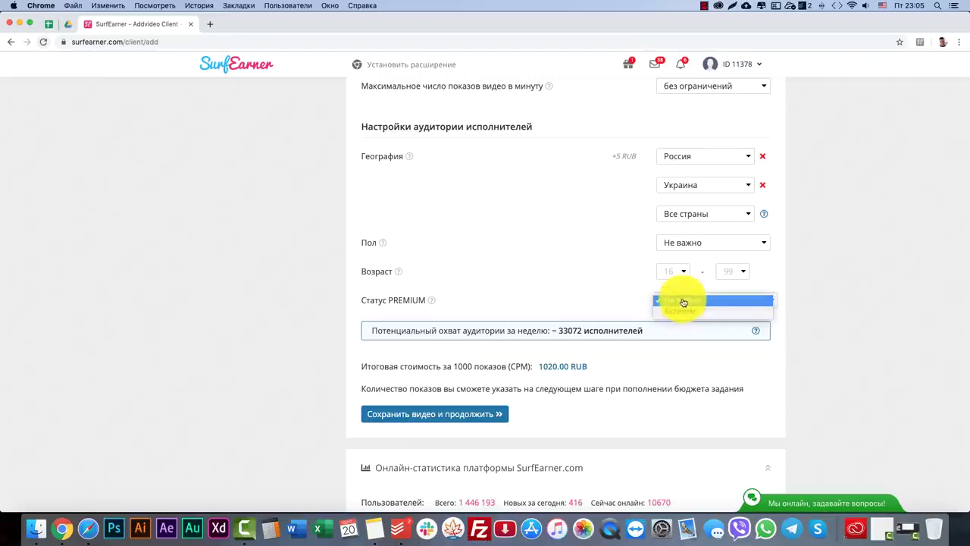
pyautogui.click(683, 301)
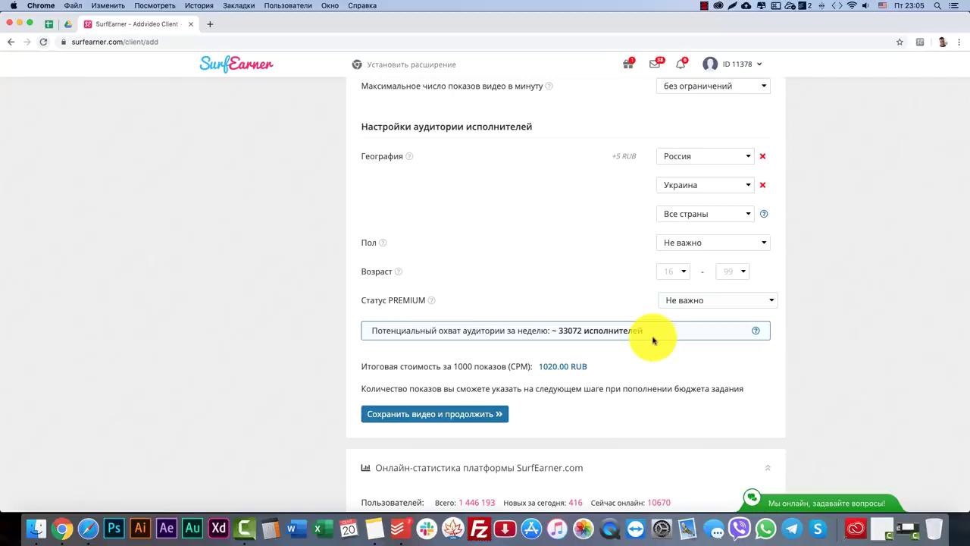
# - Save the video ad, creating campaign 485195 at 1020 RUB CPM with a 0.00 RUB budget
pyautogui.scroll(-3, 654, 340)
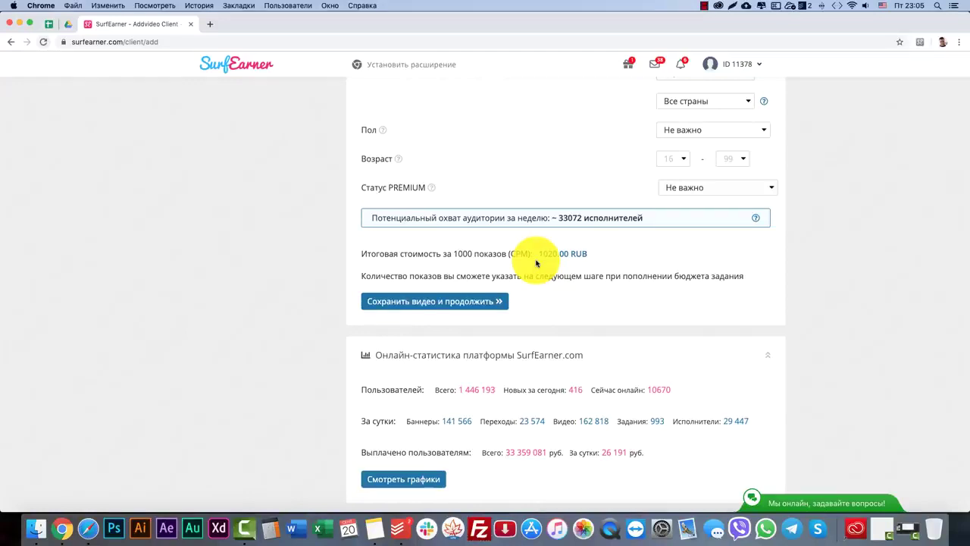
pyautogui.moveTo(565, 255)
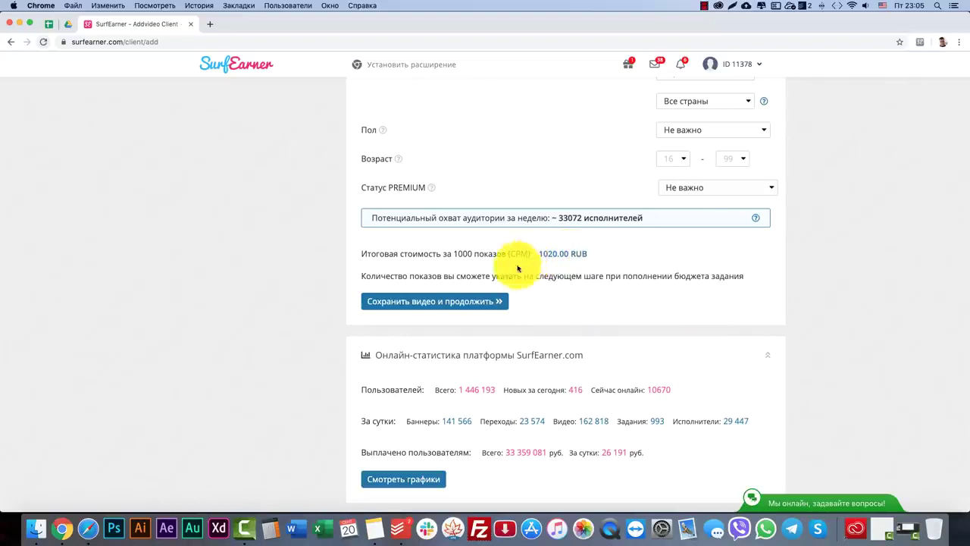
pyautogui.click(469, 301)
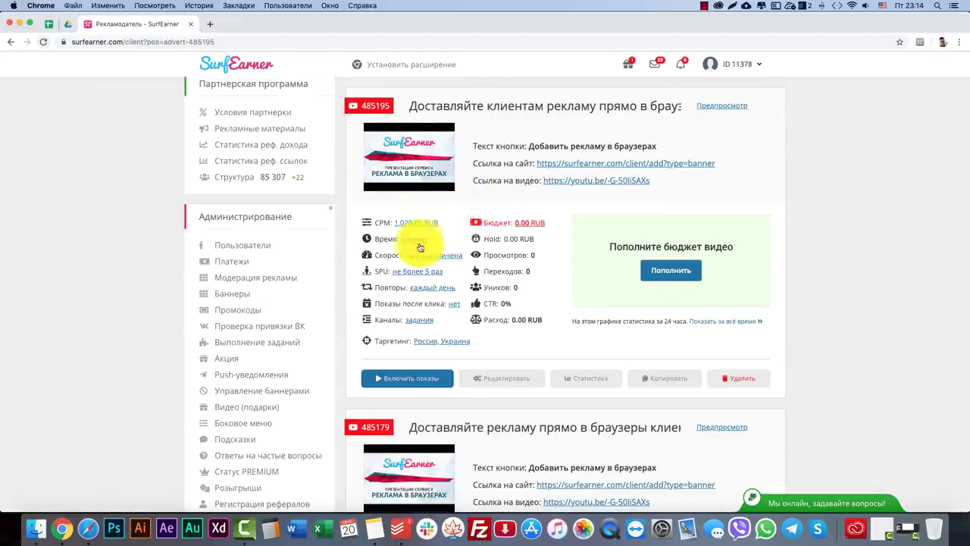
# - Review the ad's dropdowns, keeping 4-minute views, 5 views per user, daily repeats, post-click display off
pyautogui.click(417, 239)
pyautogui.click(444, 234)
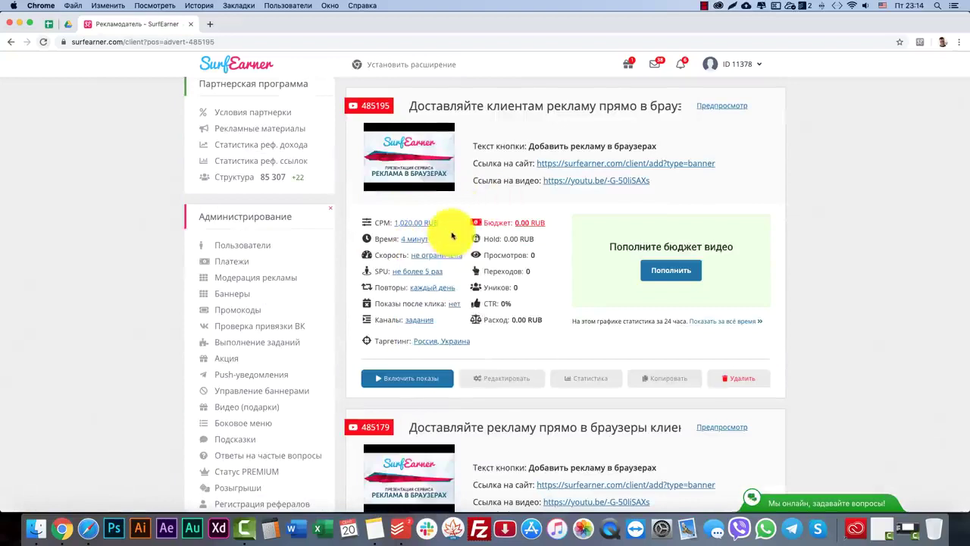
pyautogui.click(444, 251)
pyautogui.click(444, 233)
pyautogui.click(432, 272)
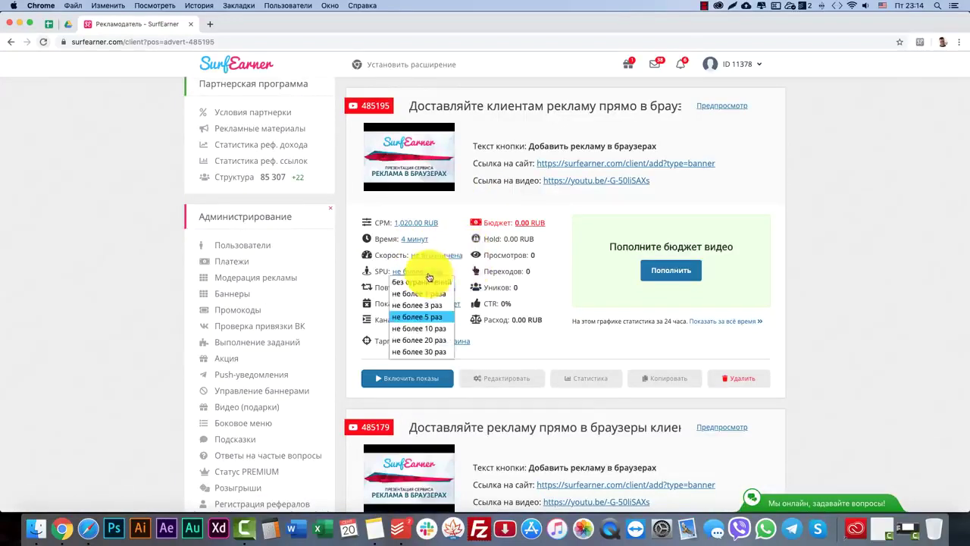
pyautogui.click(443, 272)
pyautogui.click(444, 288)
pyautogui.click(464, 286)
pyautogui.click(455, 303)
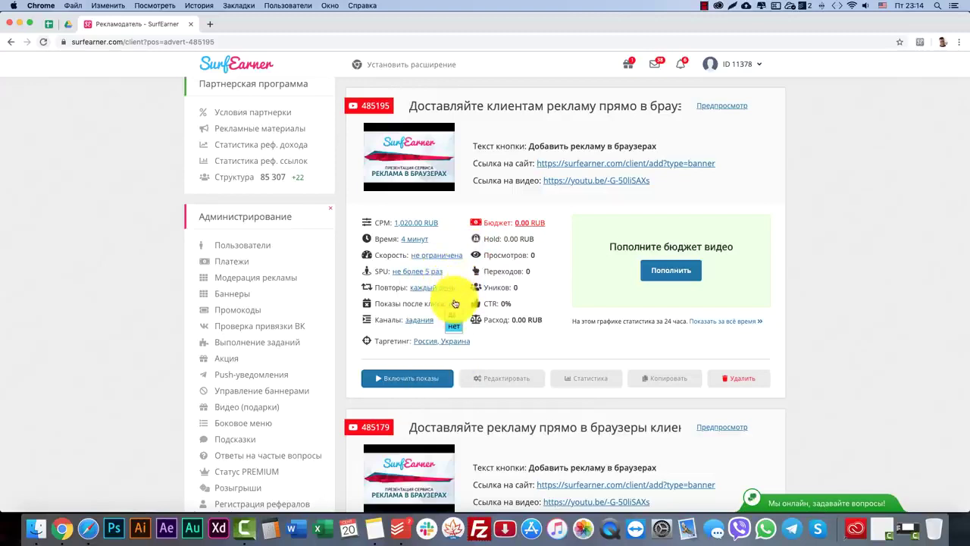
pyautogui.click(455, 303)
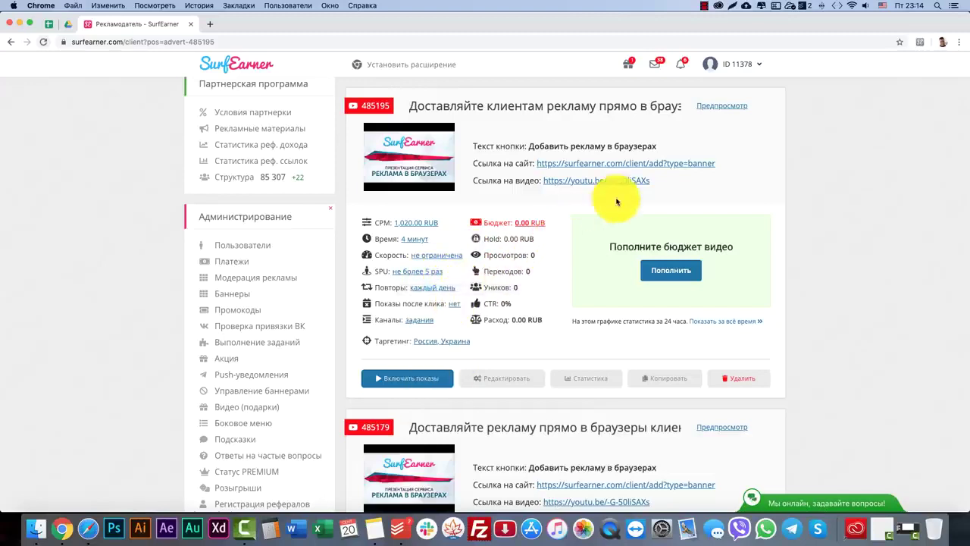
# - Preview video ad 485195, close the preview, and bring up its budget management window
pyautogui.click(725, 107)
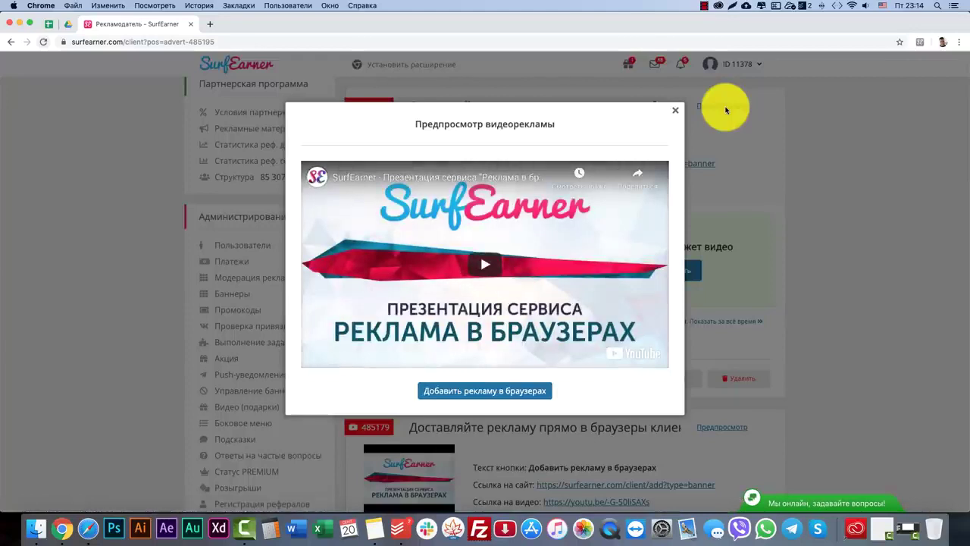
pyautogui.click(676, 110)
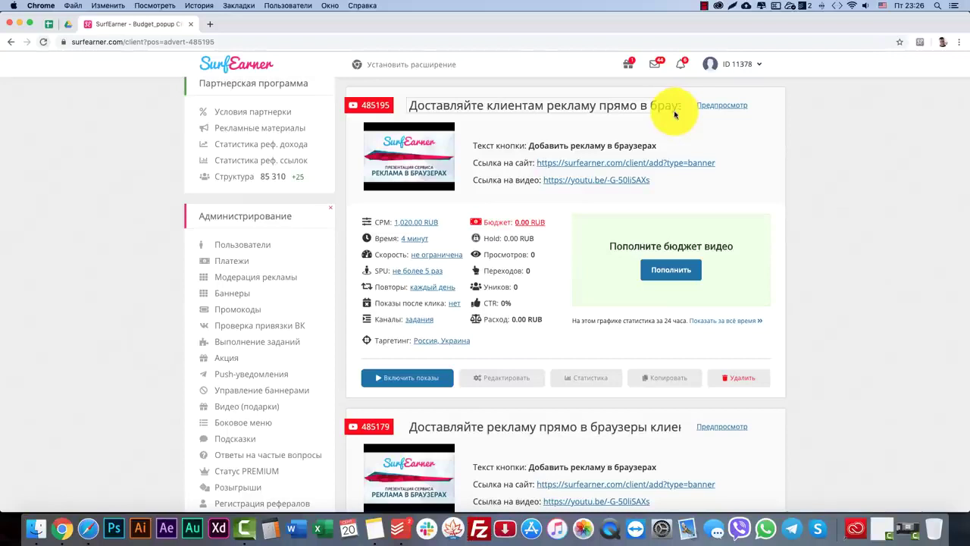
pyautogui.click(531, 223)
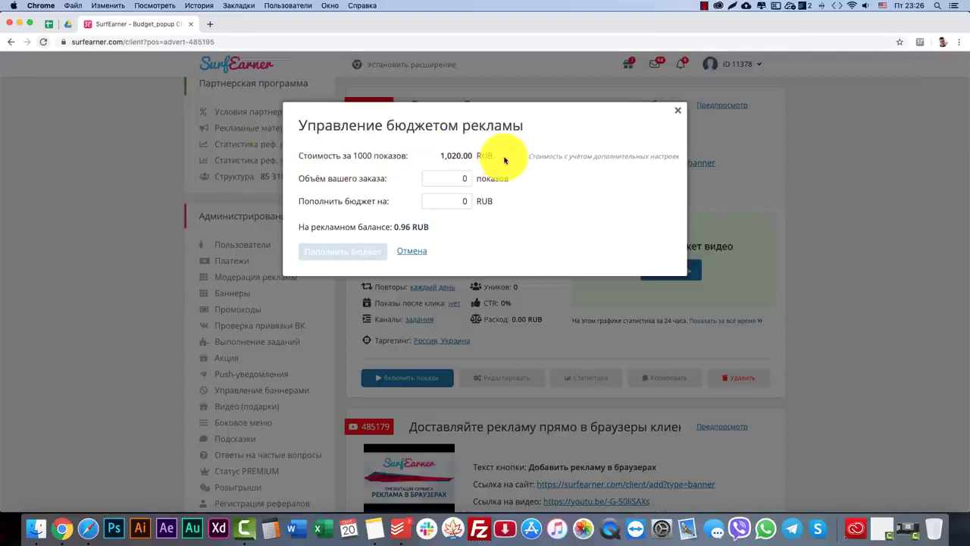
# - Enter a 1000 RUB budget amount, then go to the advertising balance top-up page
pyautogui.click(457, 178)
pyautogui.write('10000')
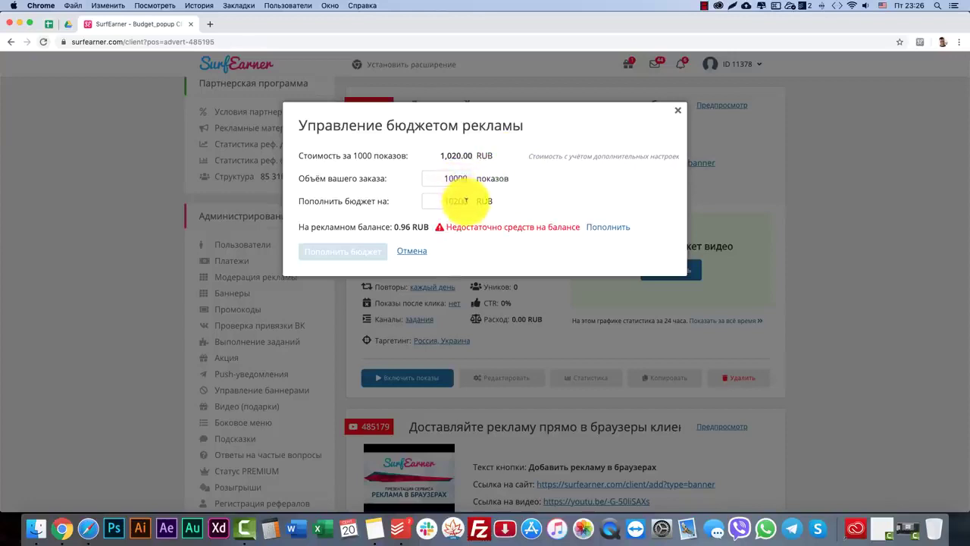
pyautogui.doubleClick(459, 201)
pyautogui.write('1000')
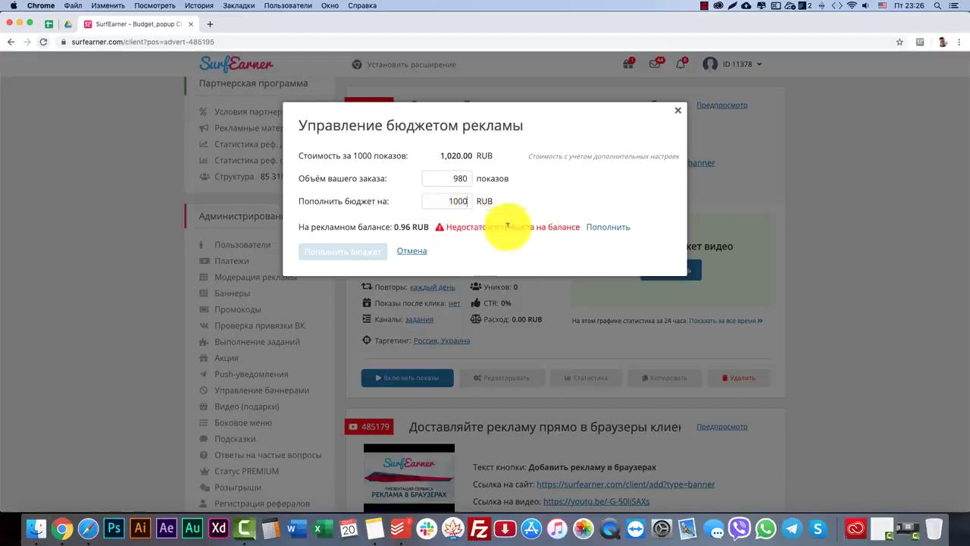
pyautogui.click(611, 231)
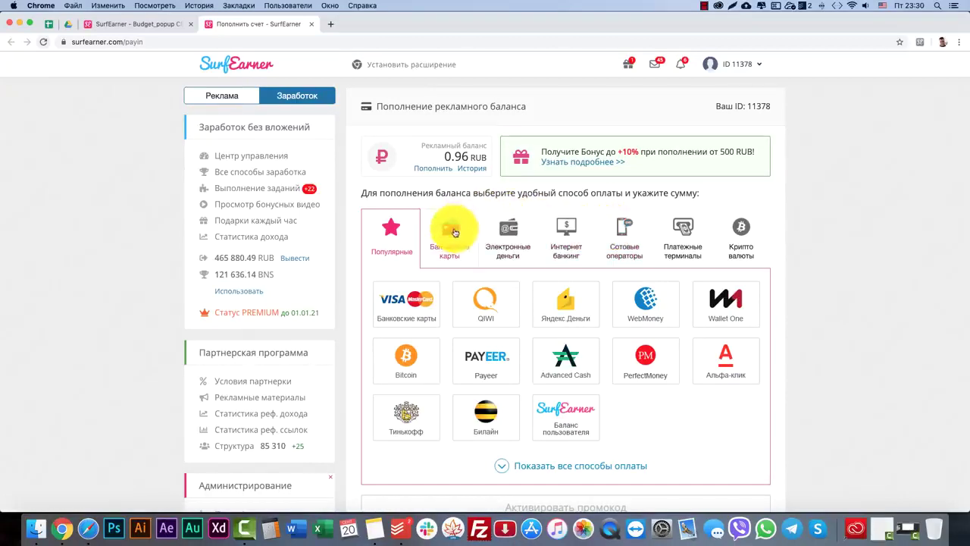
# - Compare the payment-method tabs, then pick bank-card payment with a 1 000 RUB amount
pyautogui.click(451, 232)
pyautogui.click(500, 238)
pyautogui.click(563, 234)
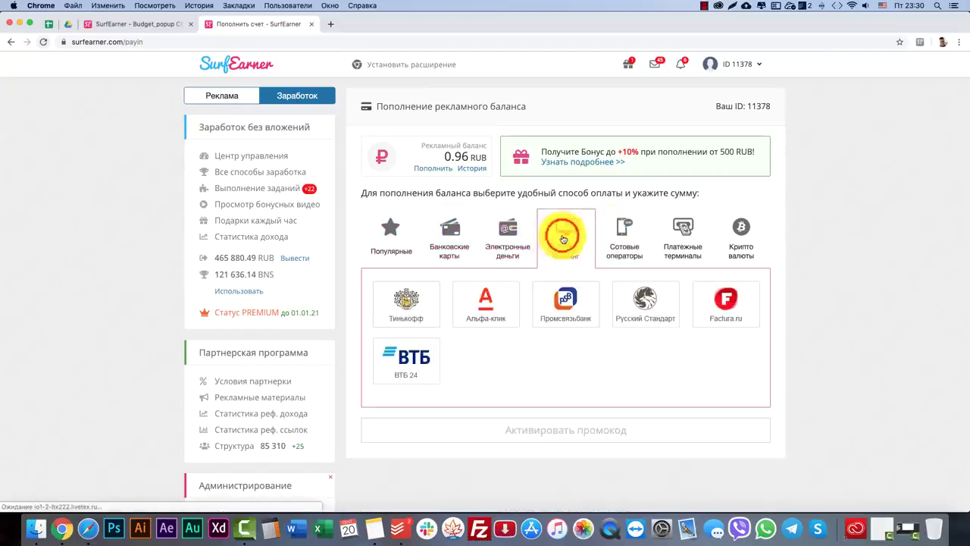
pyautogui.click(617, 243)
pyautogui.click(682, 235)
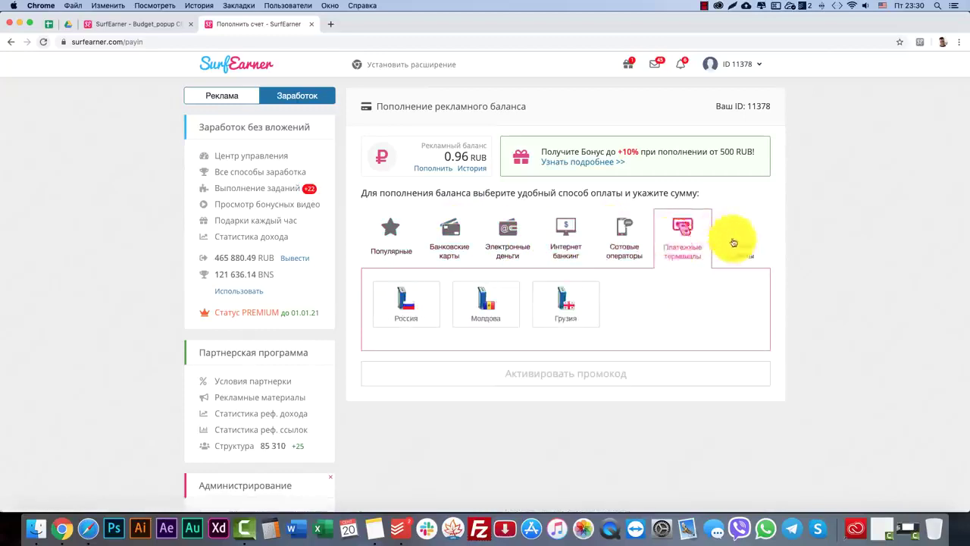
pyautogui.click(738, 237)
pyautogui.click(391, 235)
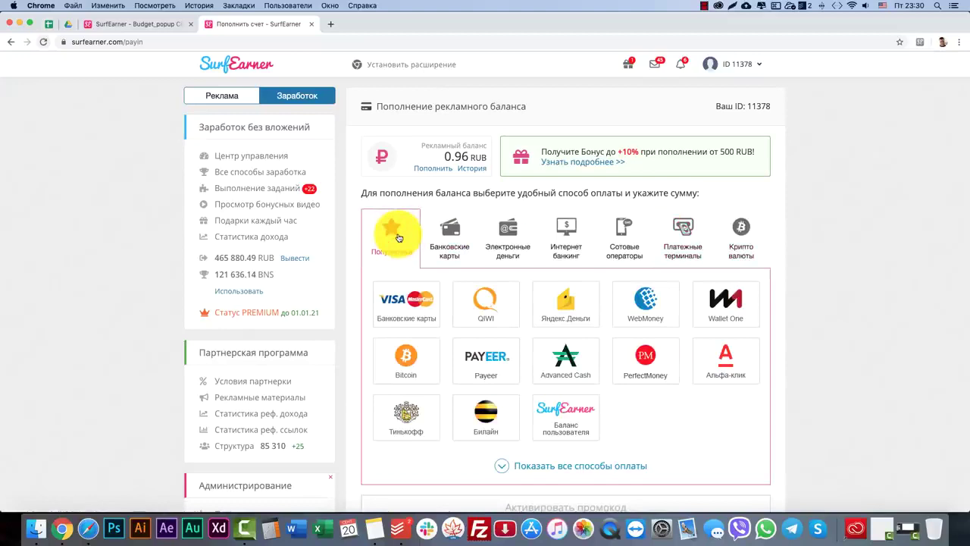
pyautogui.click(412, 311)
pyautogui.click(383, 322)
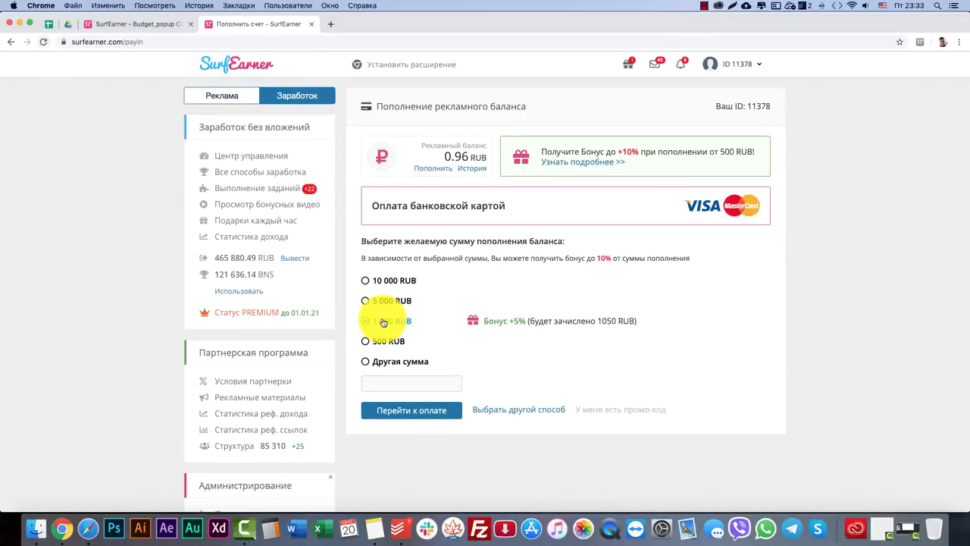
# - Check the top-up bonus tiers and proceed to the CloudPayments checkout for 1 000 RUB
pyautogui.moveTo(574, 168)
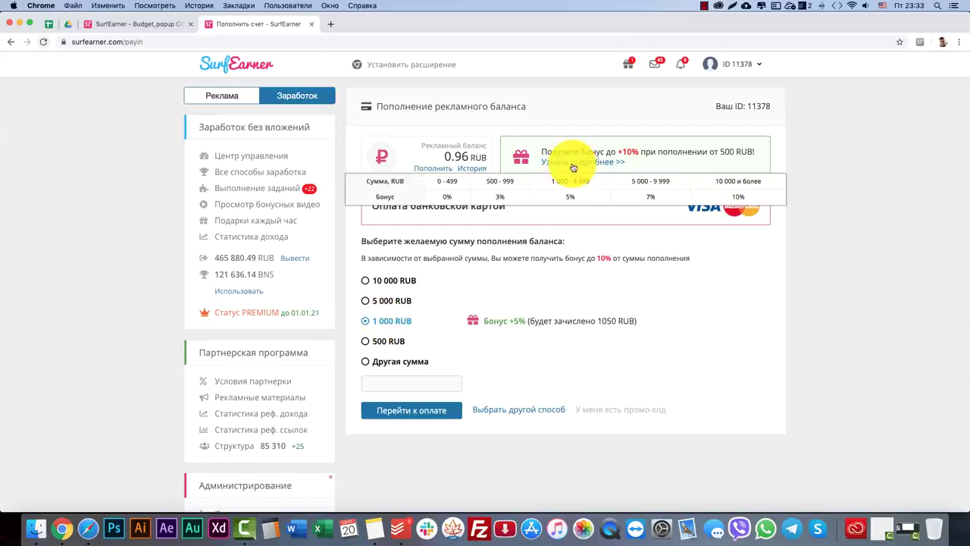
pyautogui.click(432, 413)
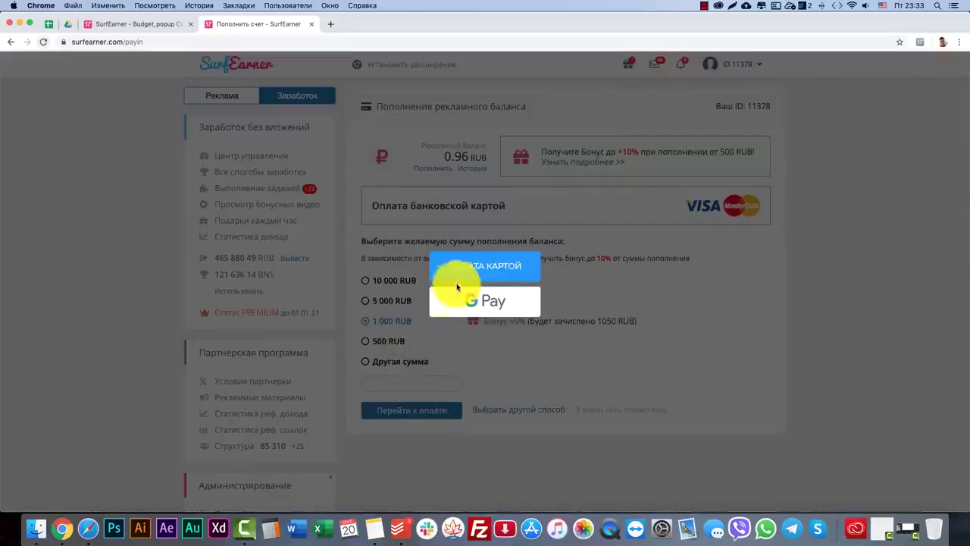
pyautogui.click(483, 273)
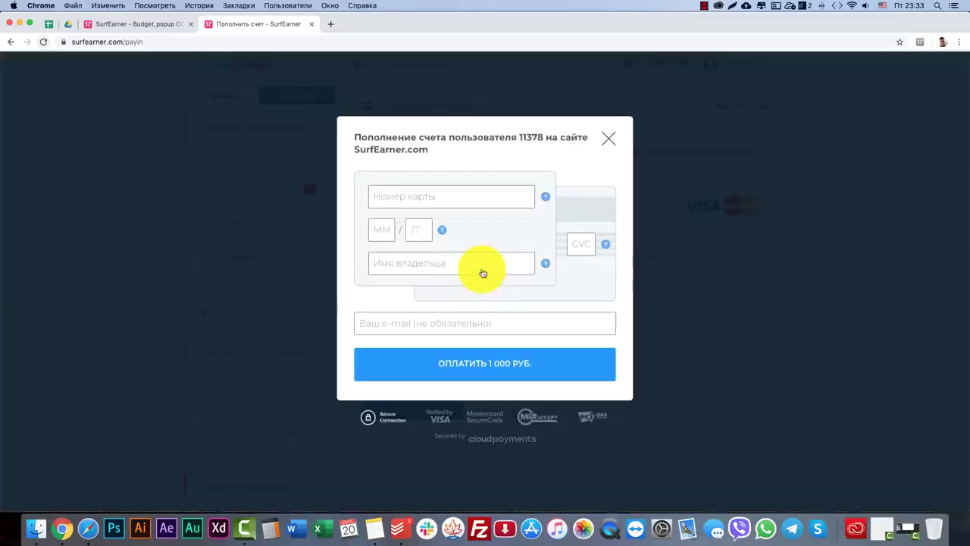
# - Autofill the saved card, enter the security code and receipt e-mail, and pay 1000 RUB
pyautogui.click(461, 190)
pyautogui.click(458, 222)
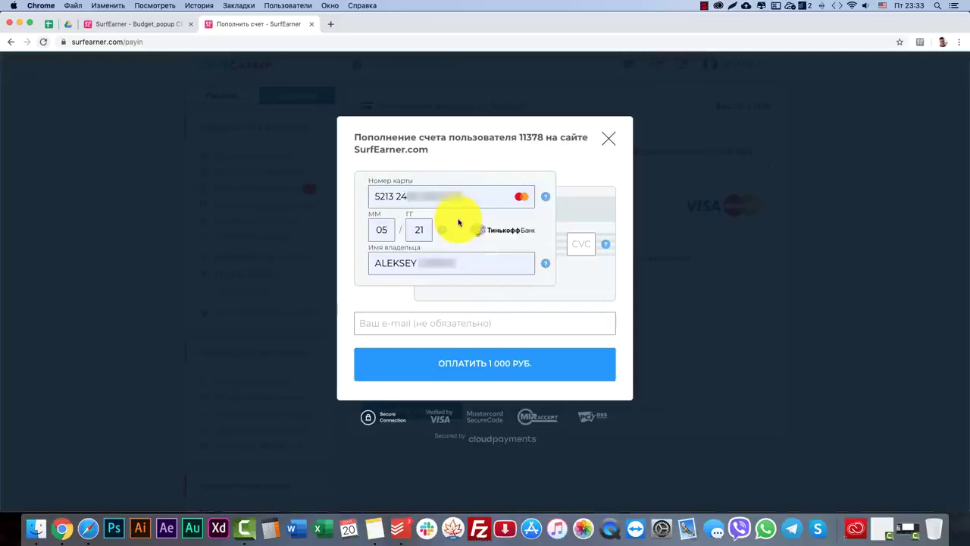
pyautogui.click(582, 242)
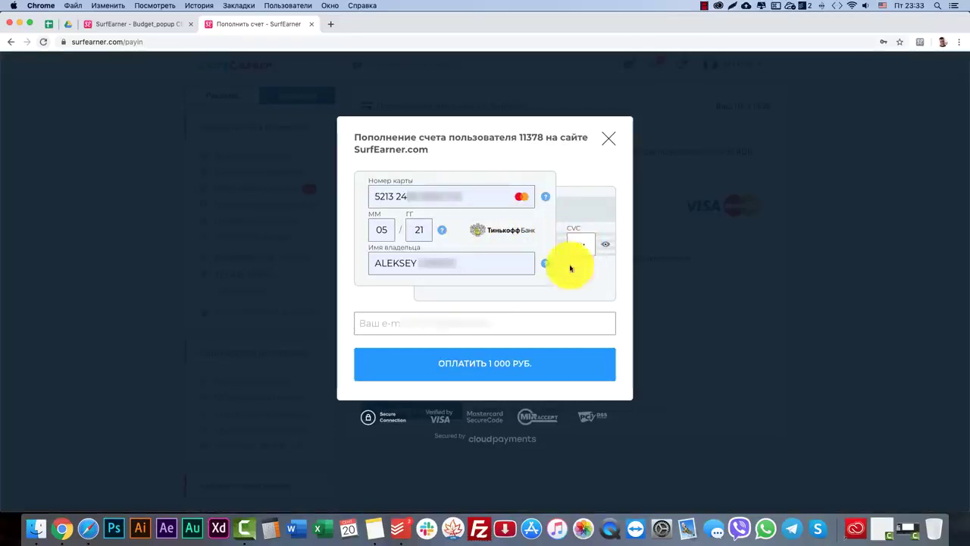
pyautogui.click(493, 331)
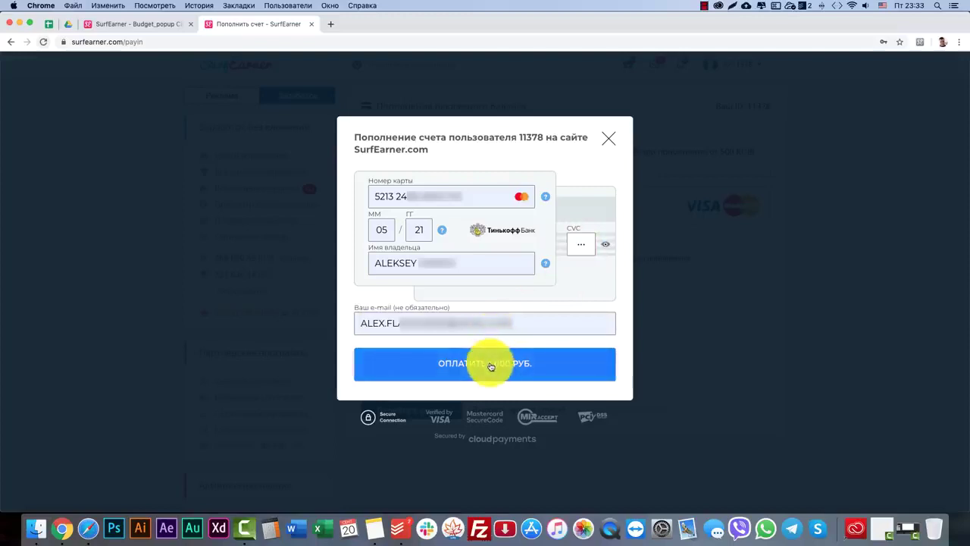
pyautogui.click(490, 364)
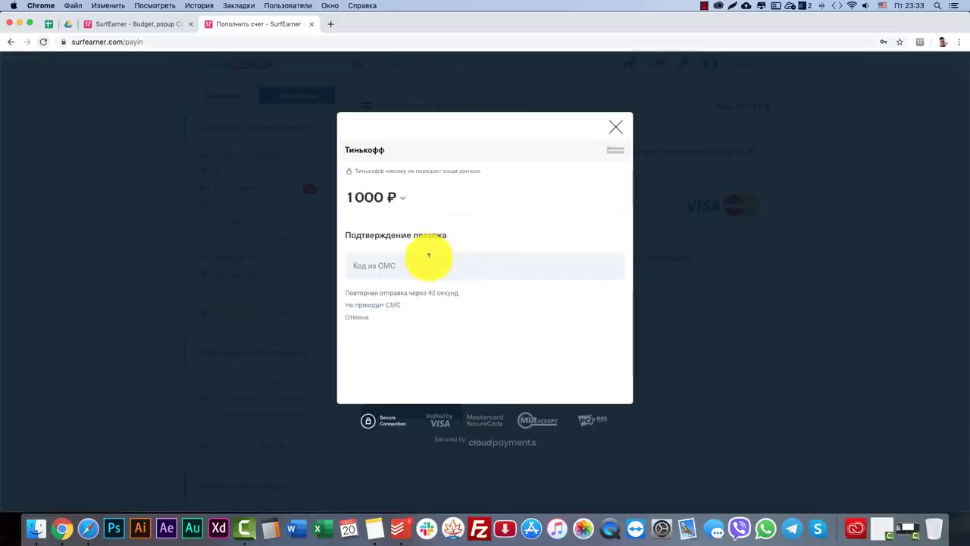
# - Enter the SMS confirmation code and dismiss the payment success message
pyautogui.click(423, 262)
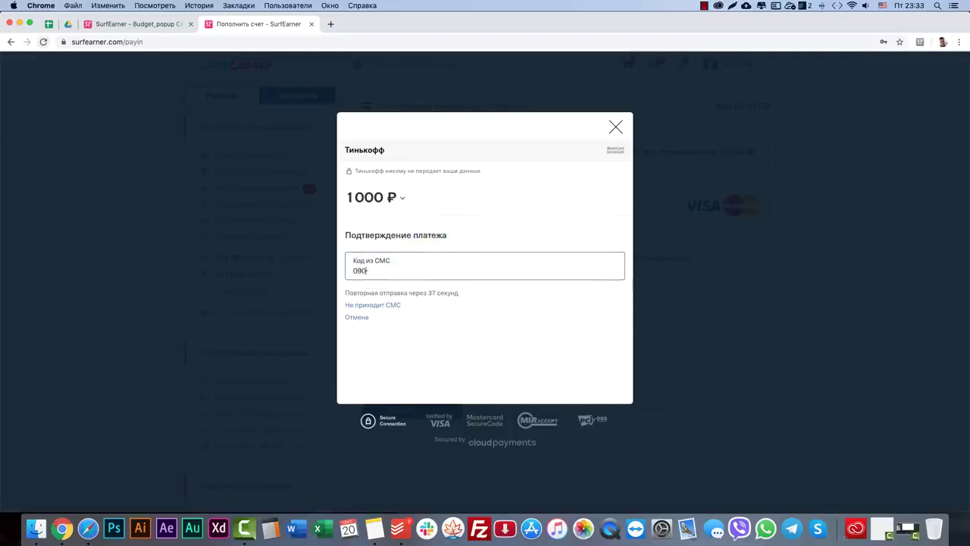
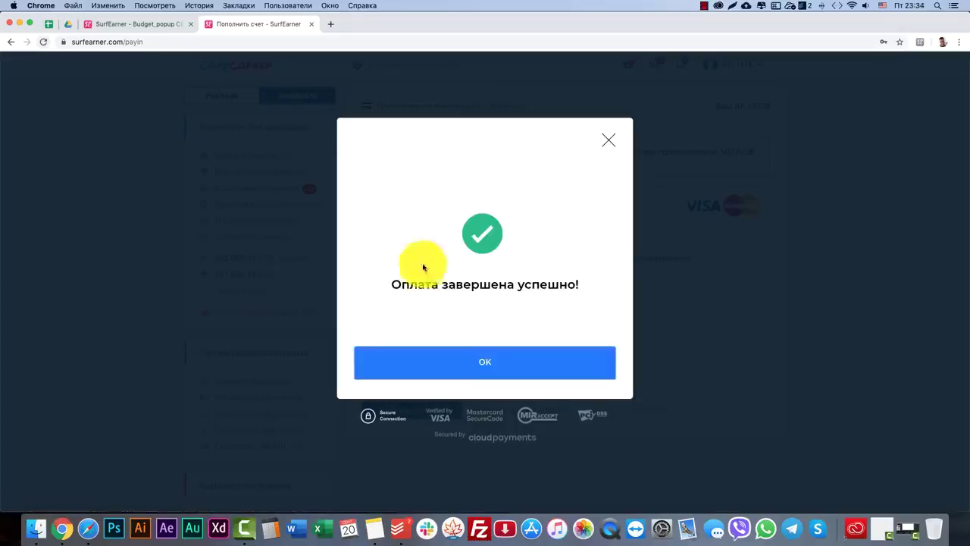
pyautogui.click(485, 359)
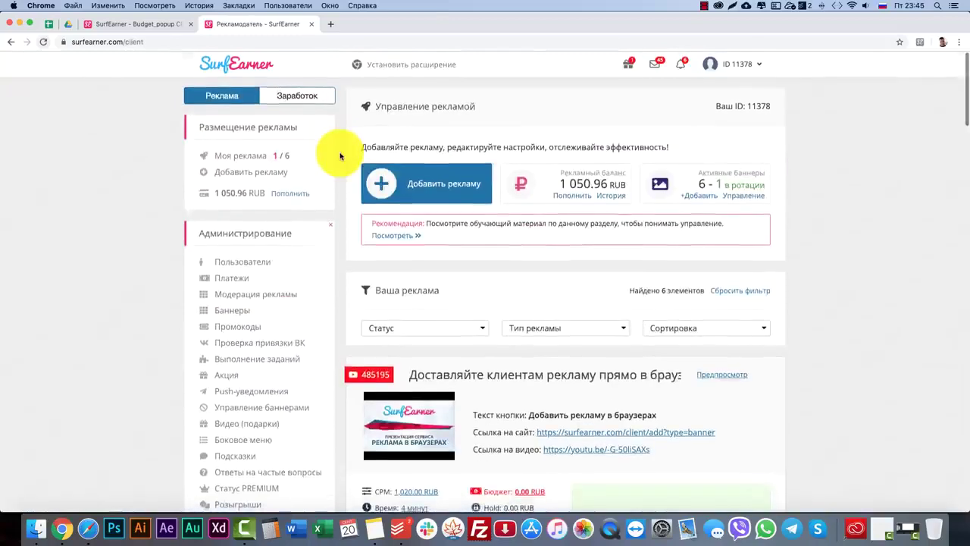
pyautogui.scroll(-5, 341, 156)
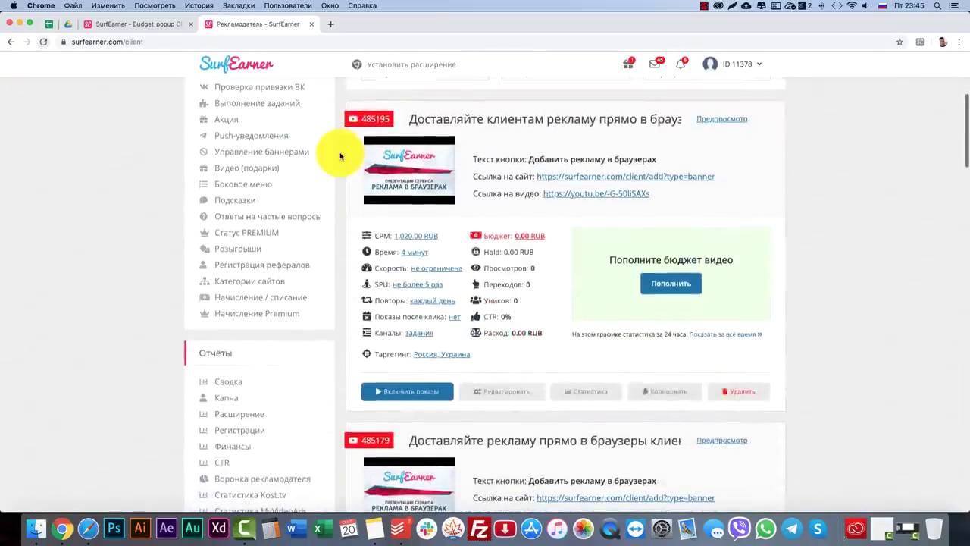
# - Move 1000 RUB into video ad 485195's budget and switch its impressions on
pyautogui.click(534, 238)
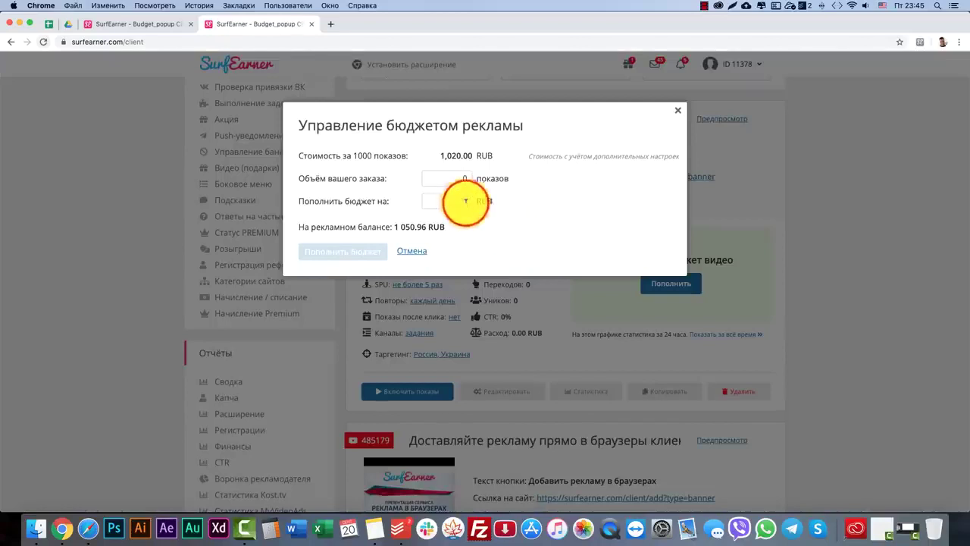
pyautogui.click(466, 201)
pyautogui.write('1000')
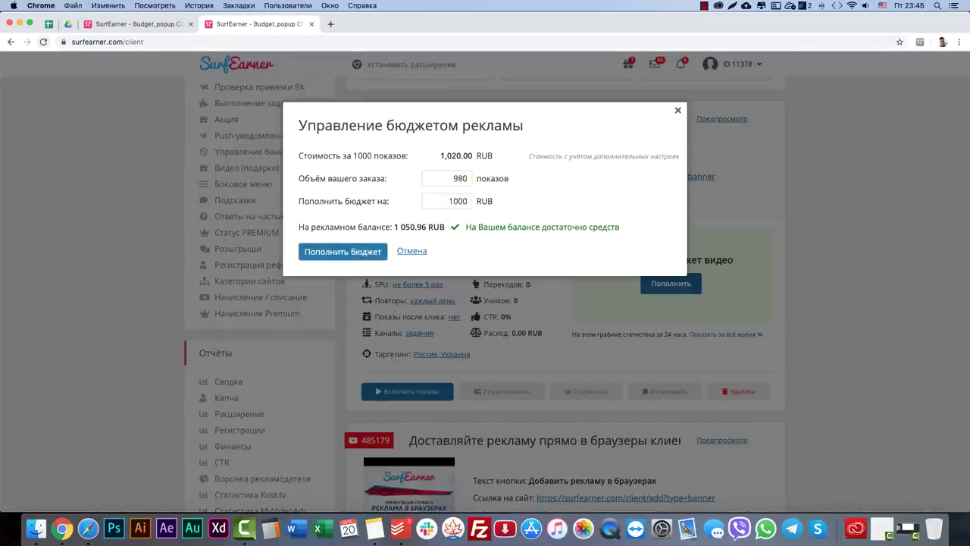
pyautogui.click(351, 251)
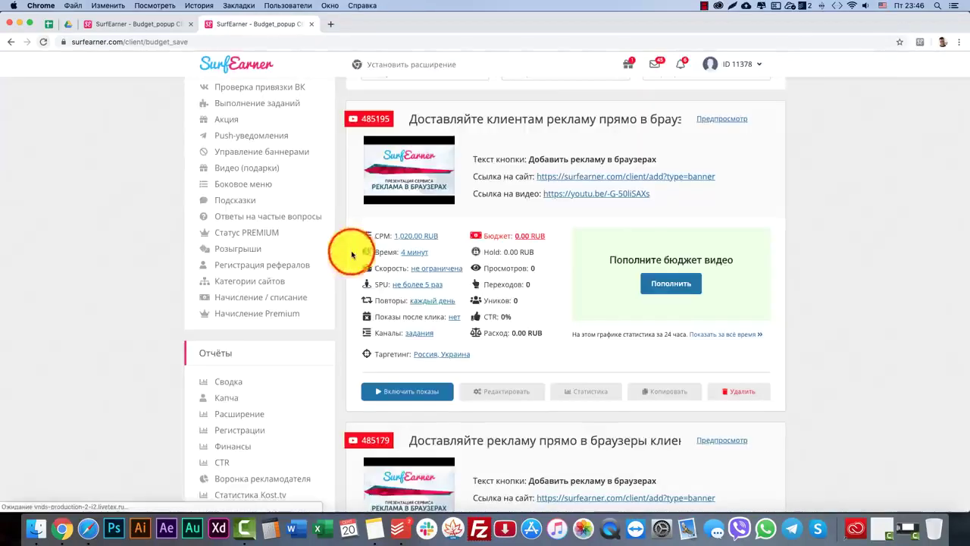
pyautogui.click(416, 392)
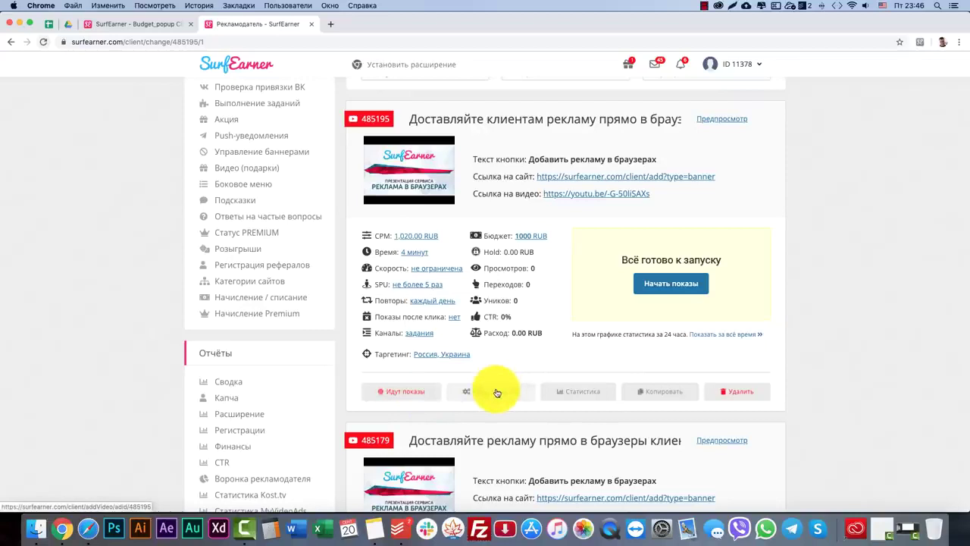
# - Reopen the ad's budget window and enter 1000 as the budget amount
pyautogui.moveTo(429, 240)
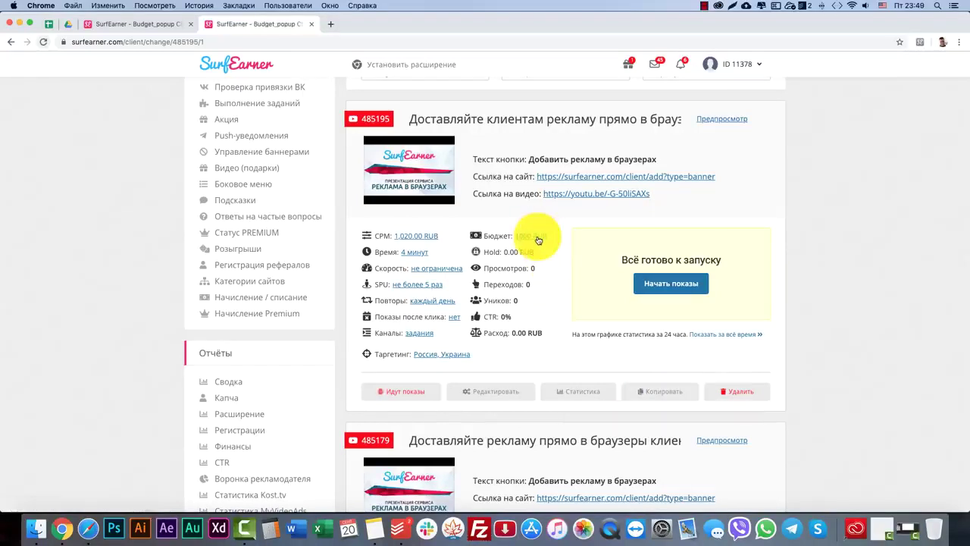
pyautogui.click(537, 240)
pyautogui.click(461, 226)
pyautogui.write('1')
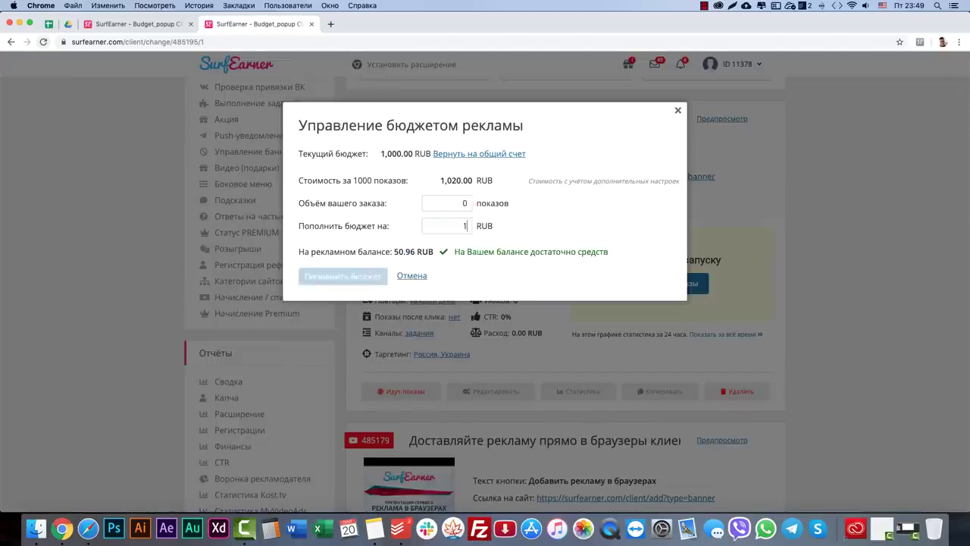
pyautogui.write('000')
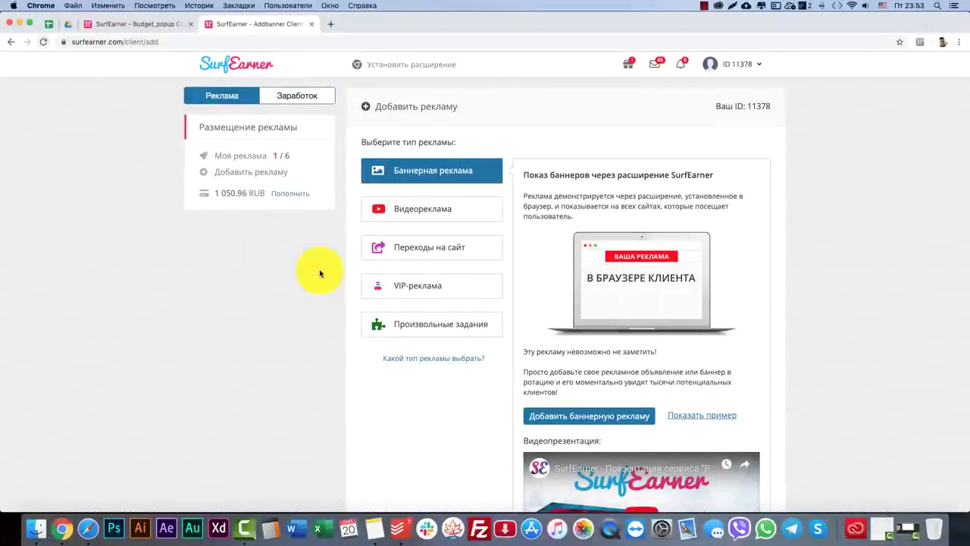
# - Look over the video, site-visit, VIP and custom paid task ad types, and the support page
pyautogui.click(464, 209)
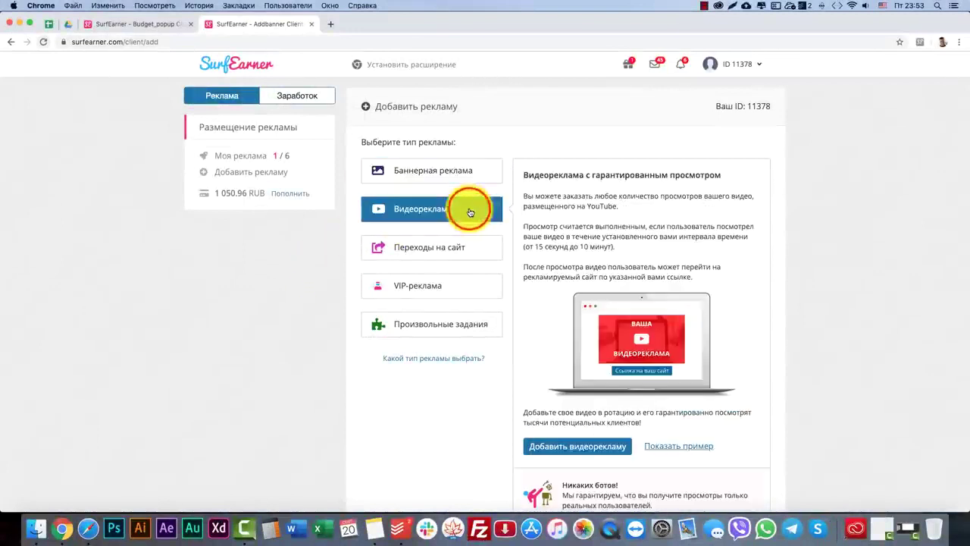
pyautogui.click(469, 247)
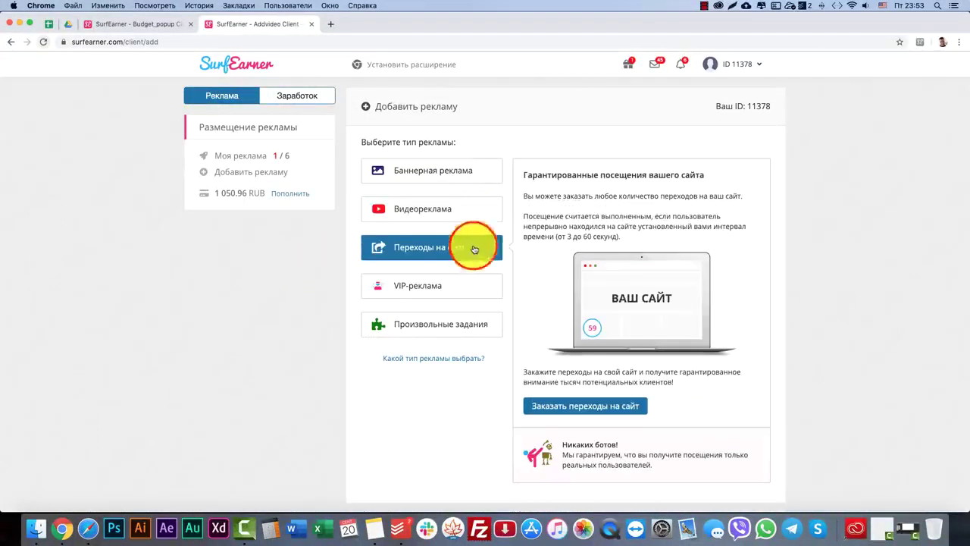
pyautogui.click(475, 286)
pyautogui.click(476, 326)
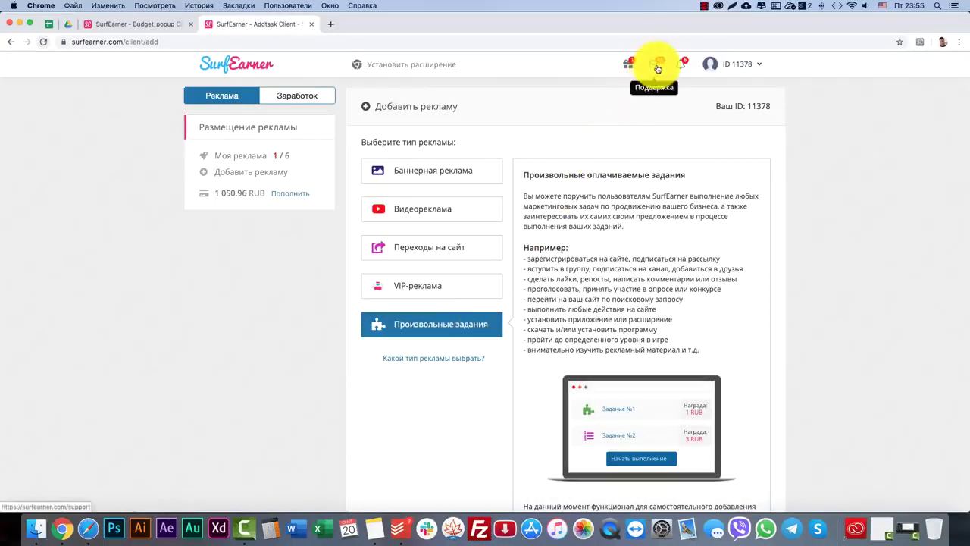
pyautogui.click(658, 68)
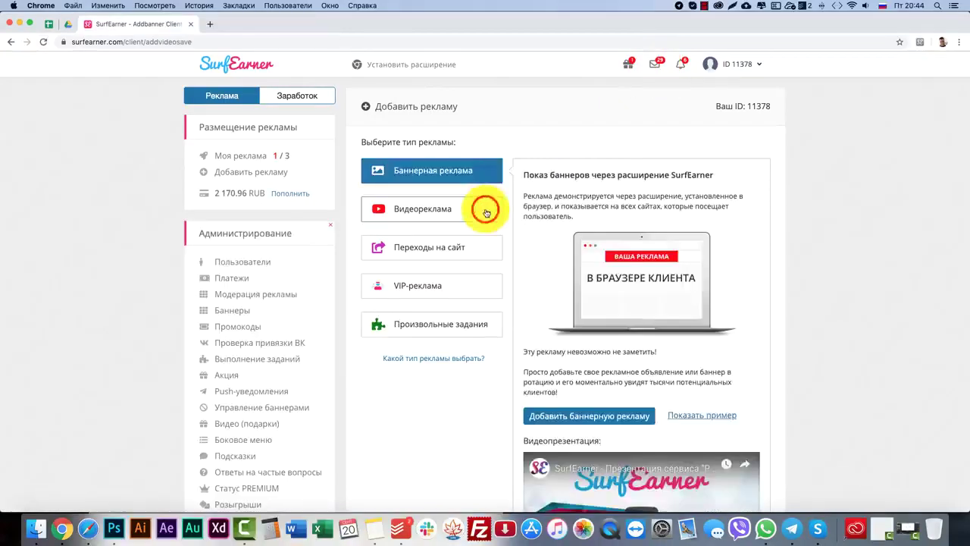
# - Choose Видеореклама, mark it not 18+, and title it 'Доставляйте рекламу прямо в браузеры клиентов!'
pyautogui.click(485, 210)
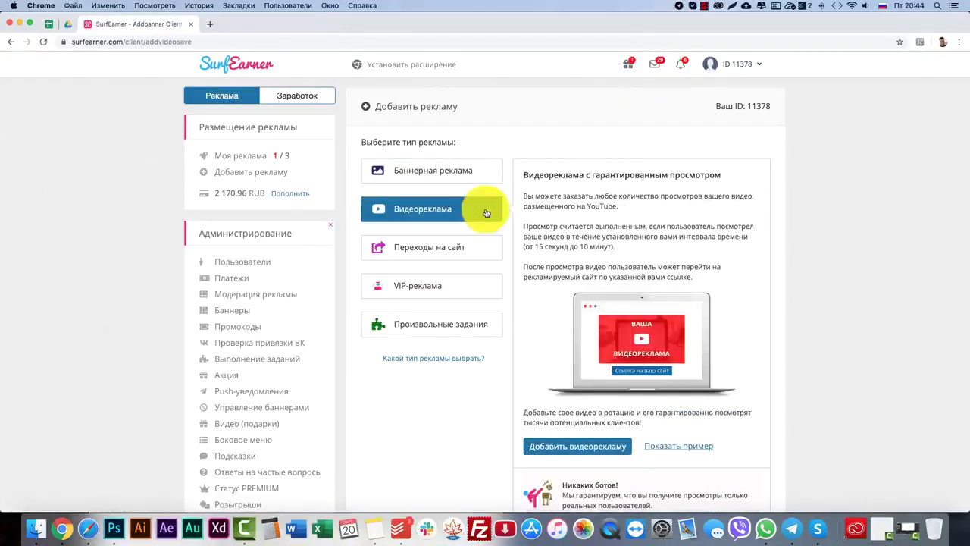
pyautogui.scroll(-8, 485, 210)
pyautogui.scroll(-2, 486, 212)
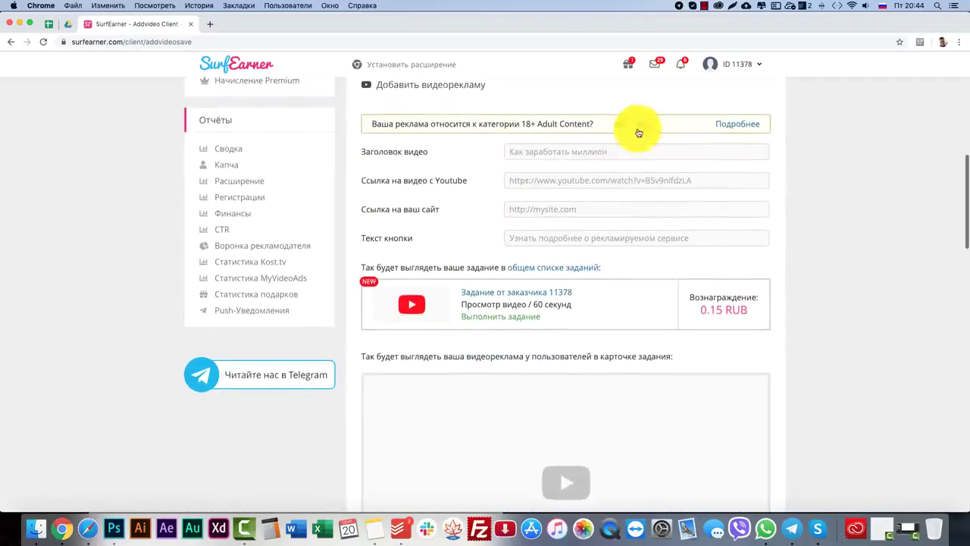
pyautogui.click(644, 124)
pyautogui.click(535, 151)
pyautogui.write('Доставляйте рекламу прямо в браузеры клиентов!')
# - Paste the YouTube video link and the website link into the ad form
pyautogui.click(535, 182)
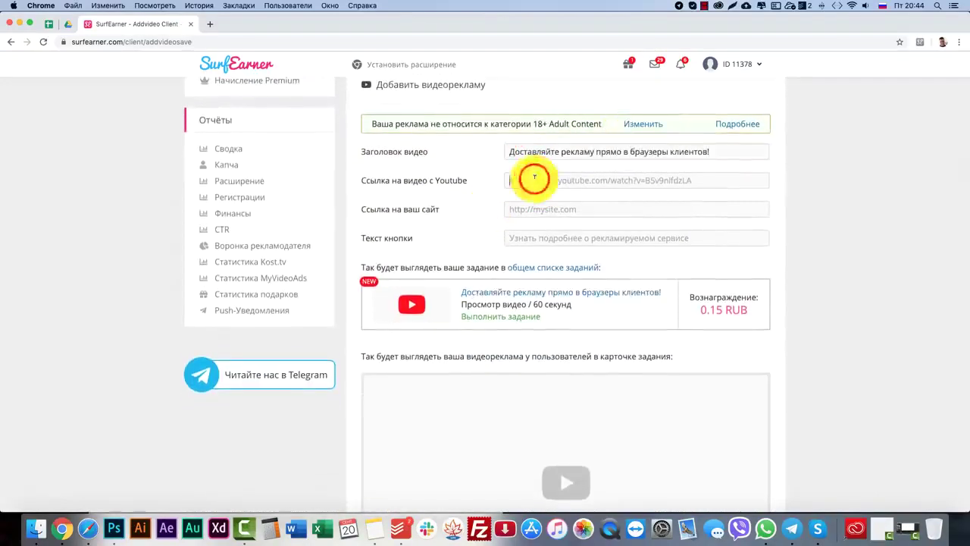
pyautogui.write('https://www.youtube.com/watch?v=-G-50liSAXs')
pyautogui.click(545, 209)
pyautogui.write('https://surfearner.com/client/add?type=banner')
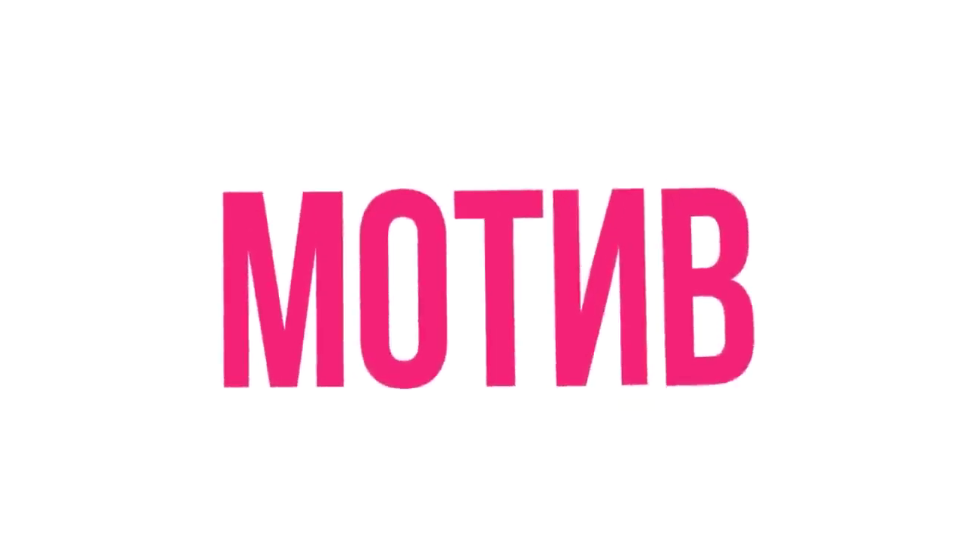